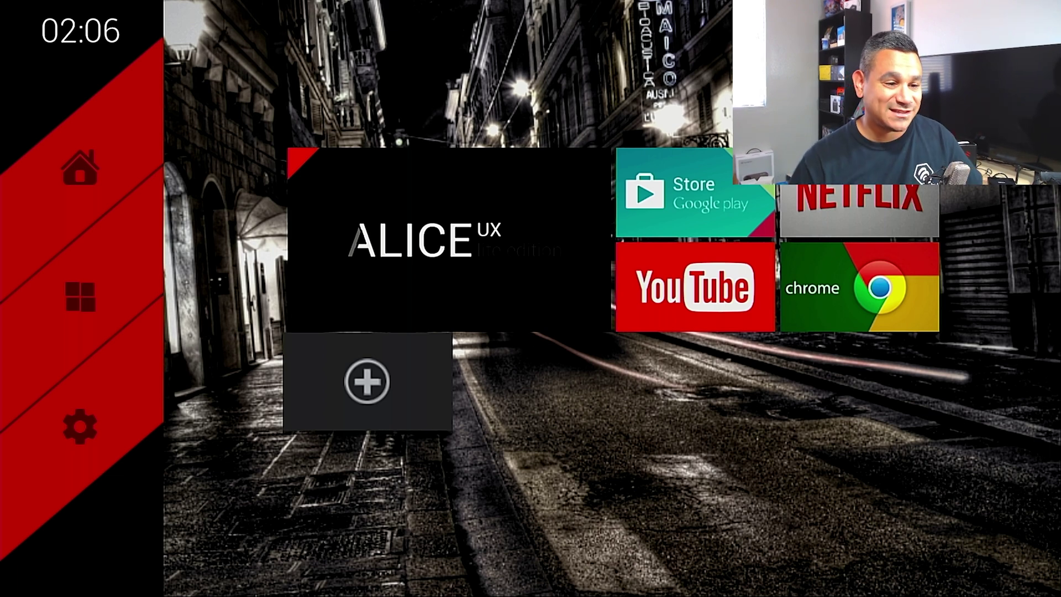
Open Settings from the launcher's all-apps grid
key("Down")
key("Up")
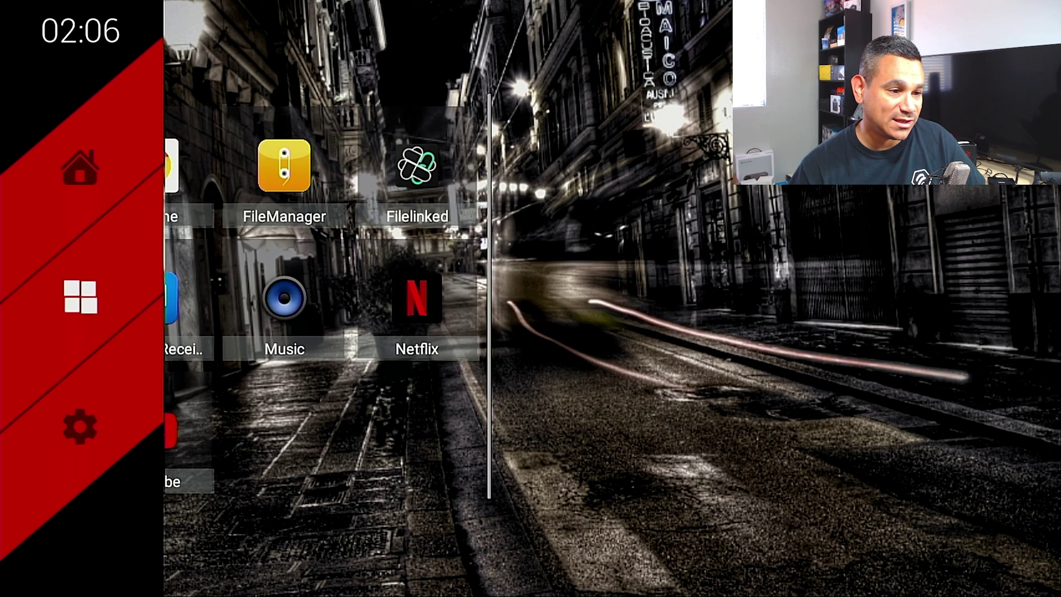
key("Right")
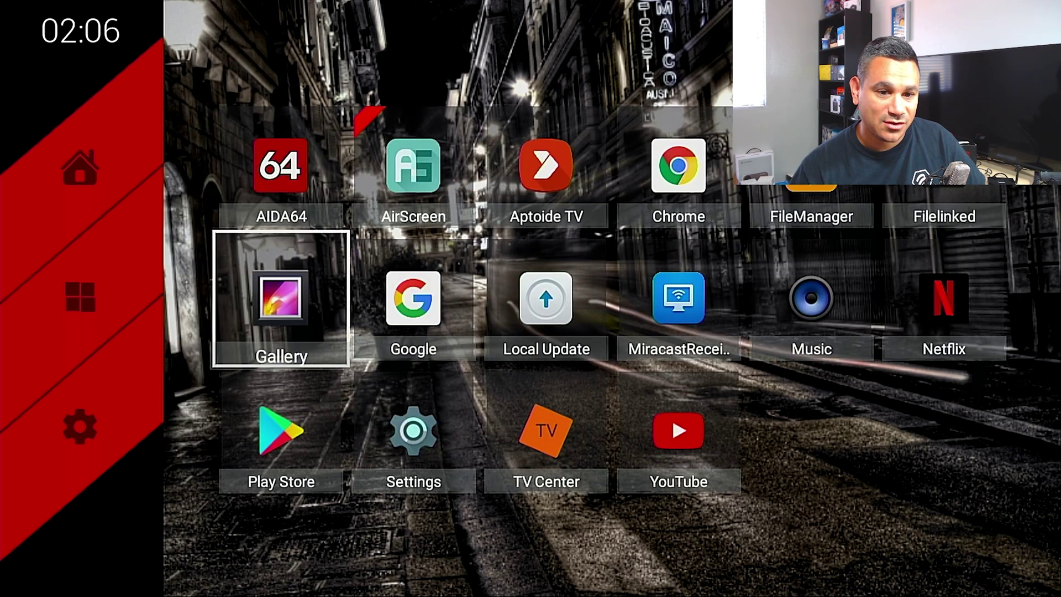
key("Right")
key("Down")
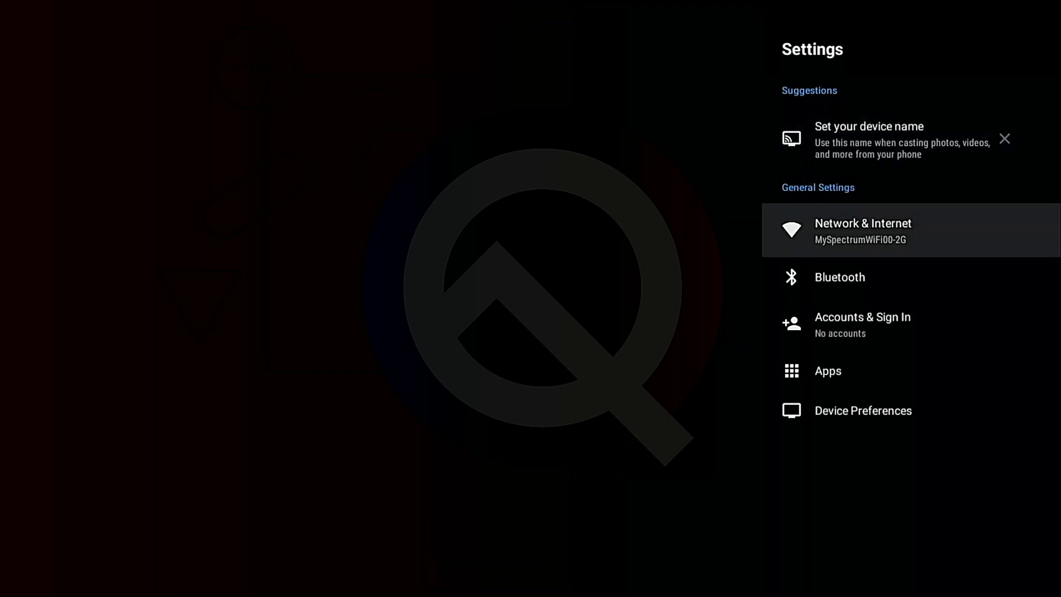
key("Down")
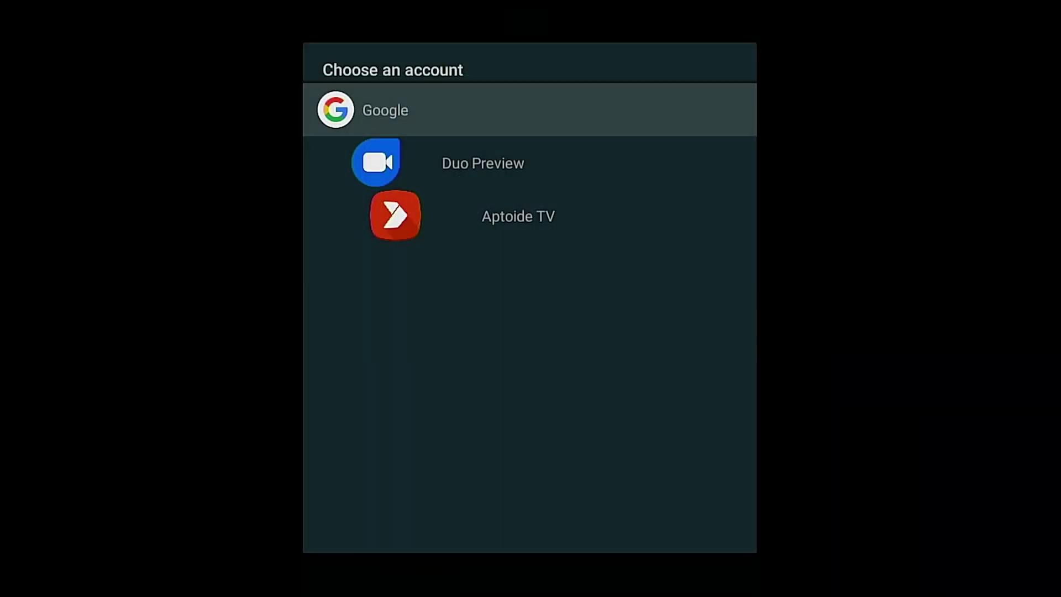
Browse Network & Internet and Accounts, then open AIDA64's app info down to Clear cache
key("Down")
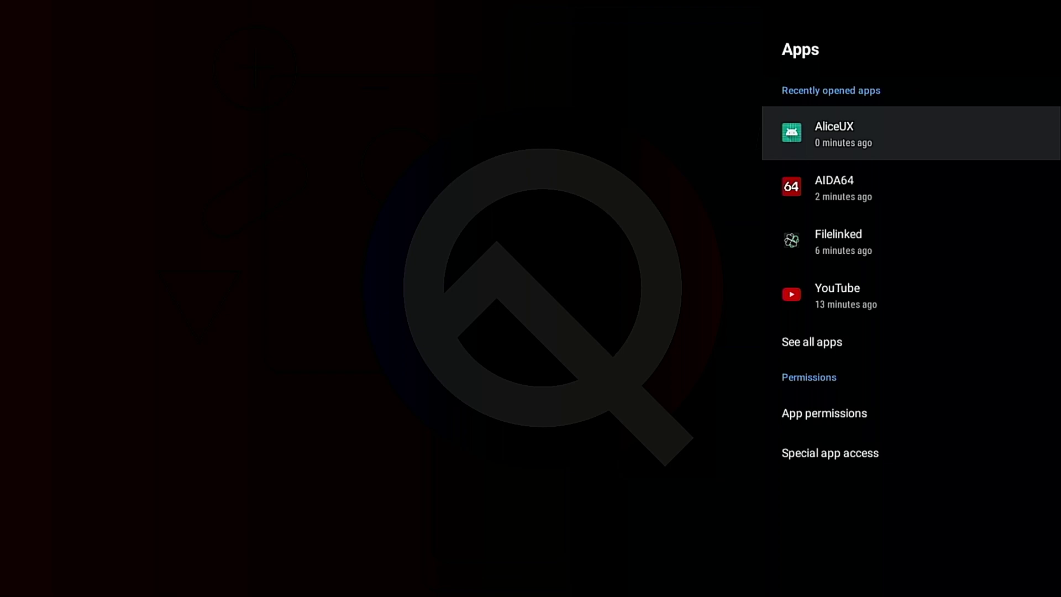
key("Down")
key("Return")
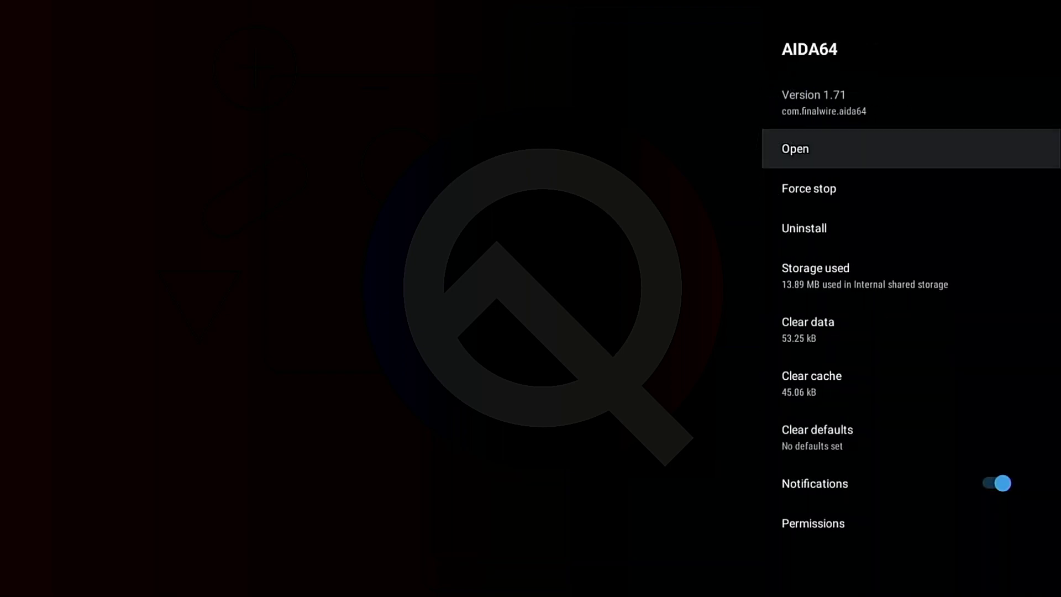
key("Down")
key("Down")
key("Down")
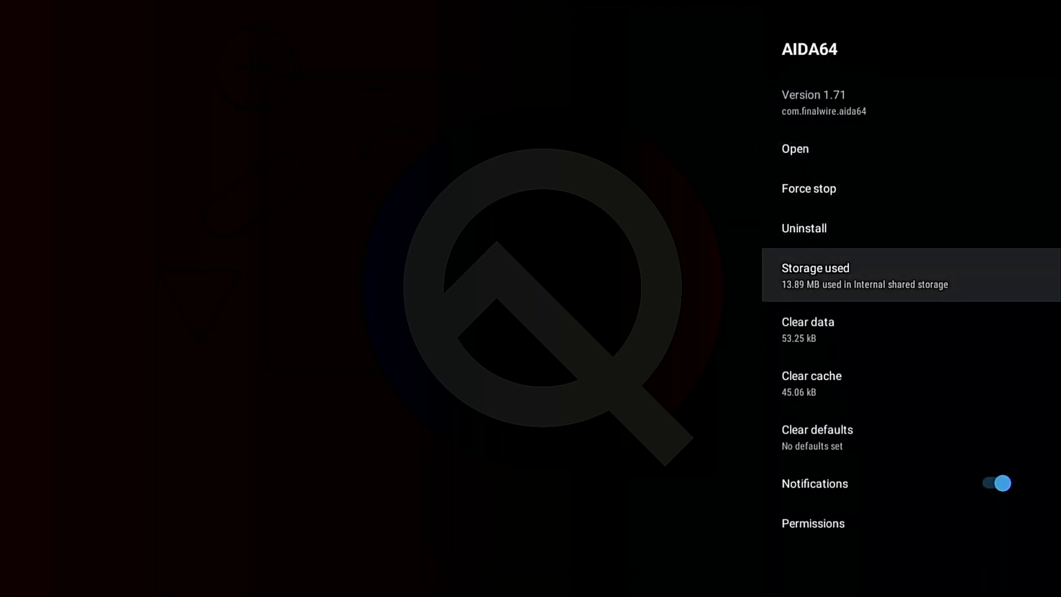
key("Down")
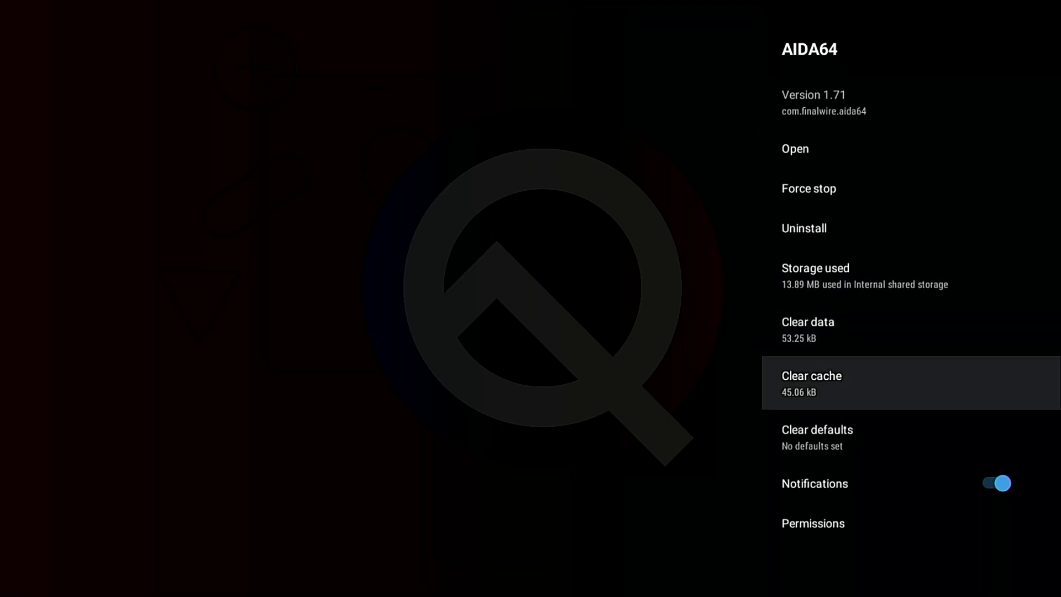
Return from AIDA64's info via the Apps list to the main Settings menu
key("Escape")
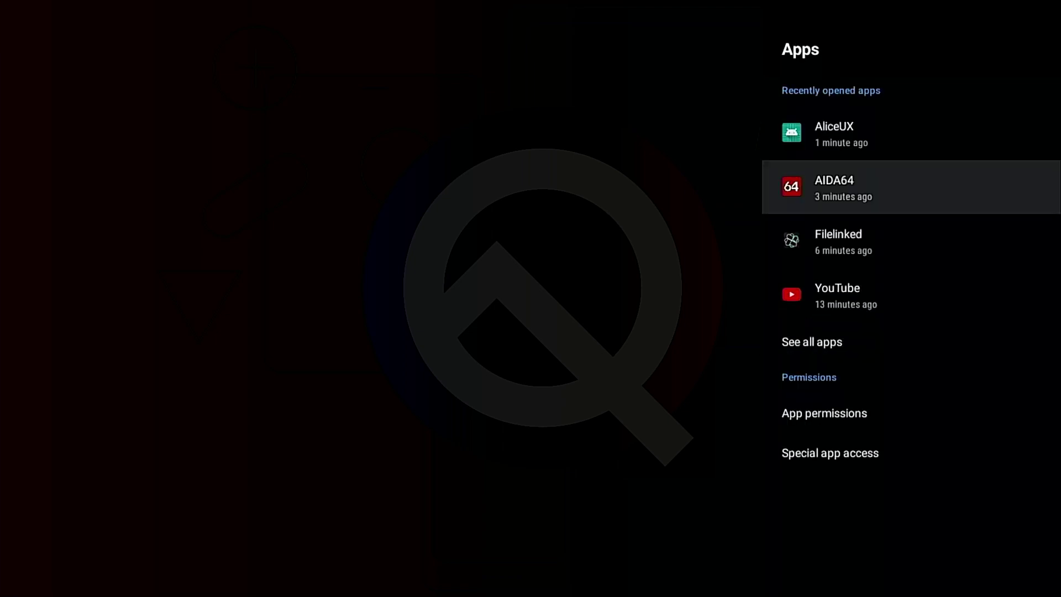
key("Down")
key("Down")
key("Down")
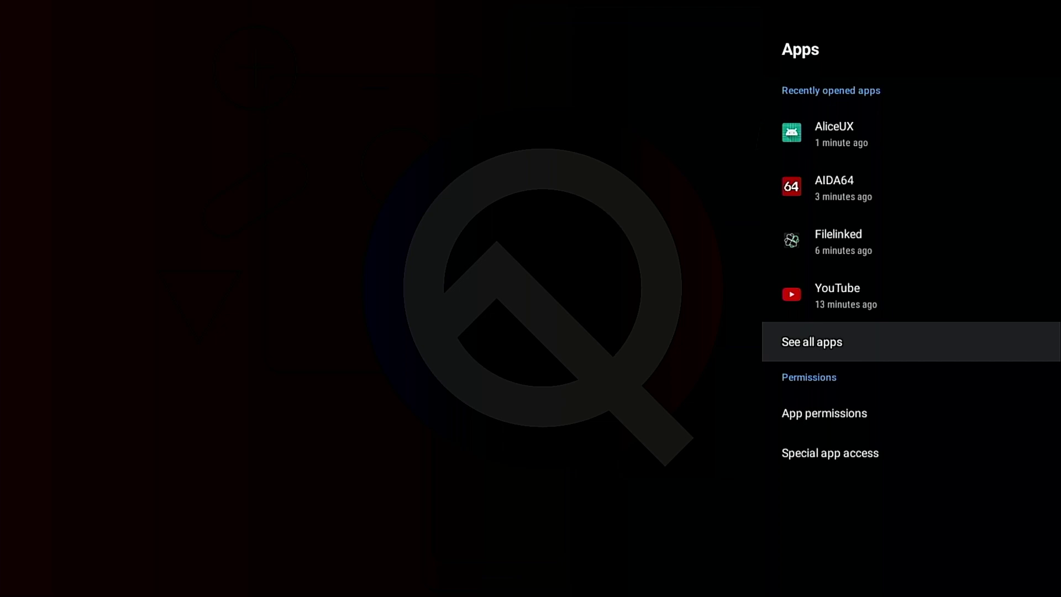
key("Escape")
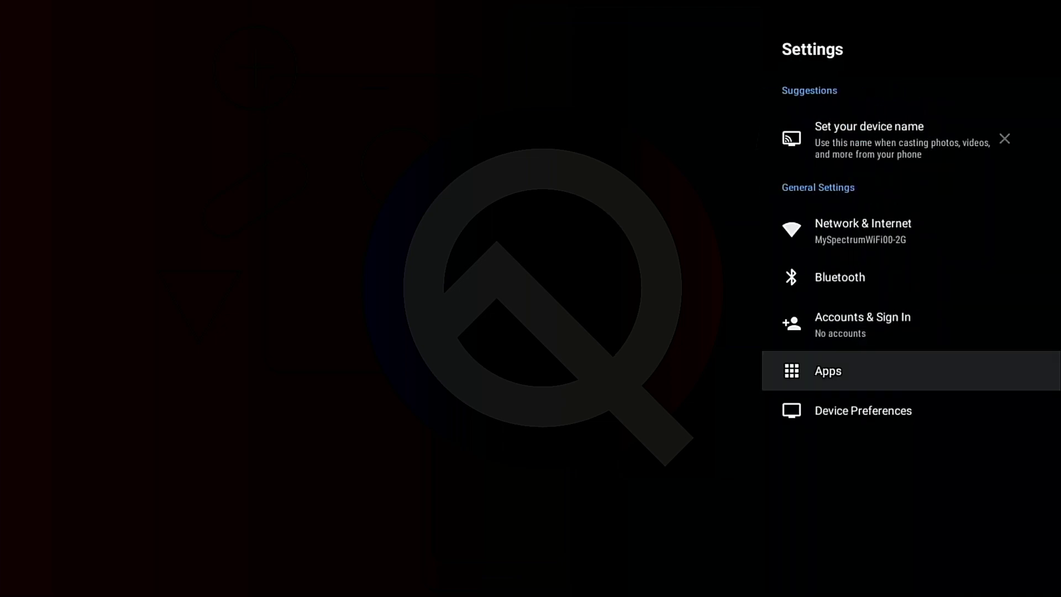
Open Device Preferences > About and check System update for the TX6s on Android 10
key("Down")
key("Return")
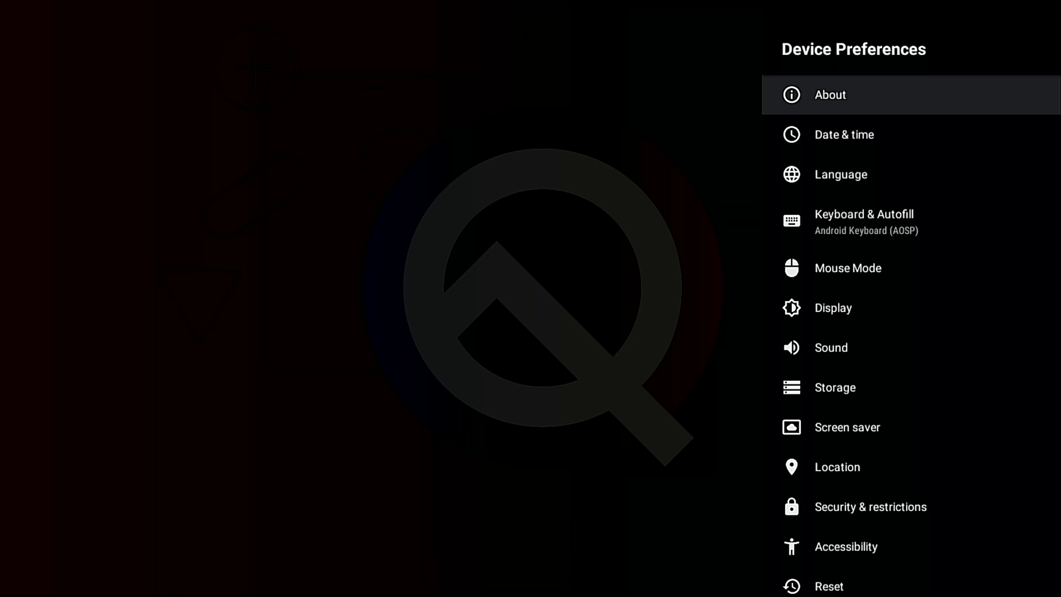
key("Return")
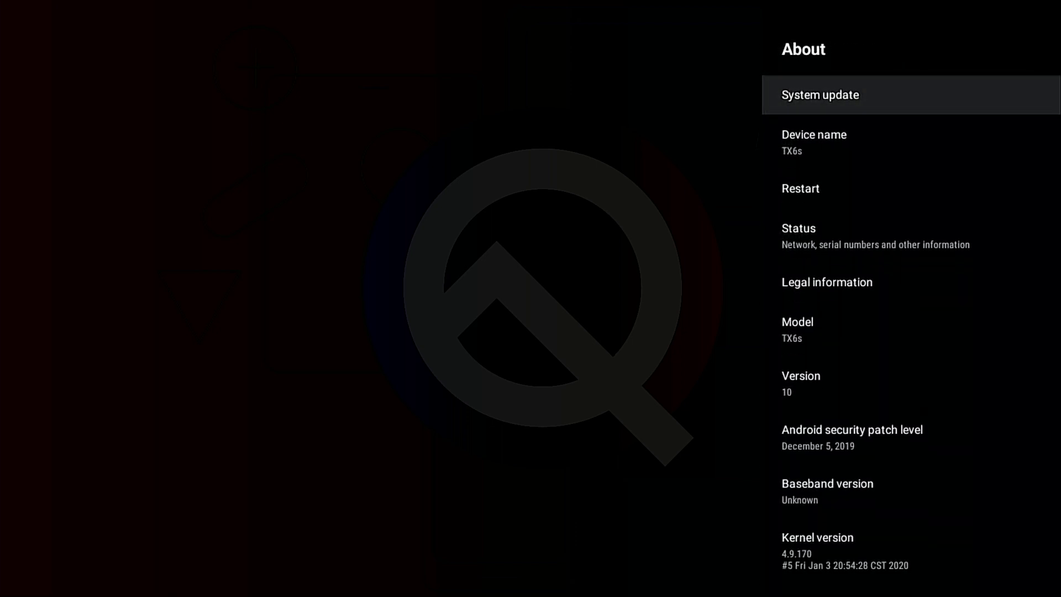
key("Return")
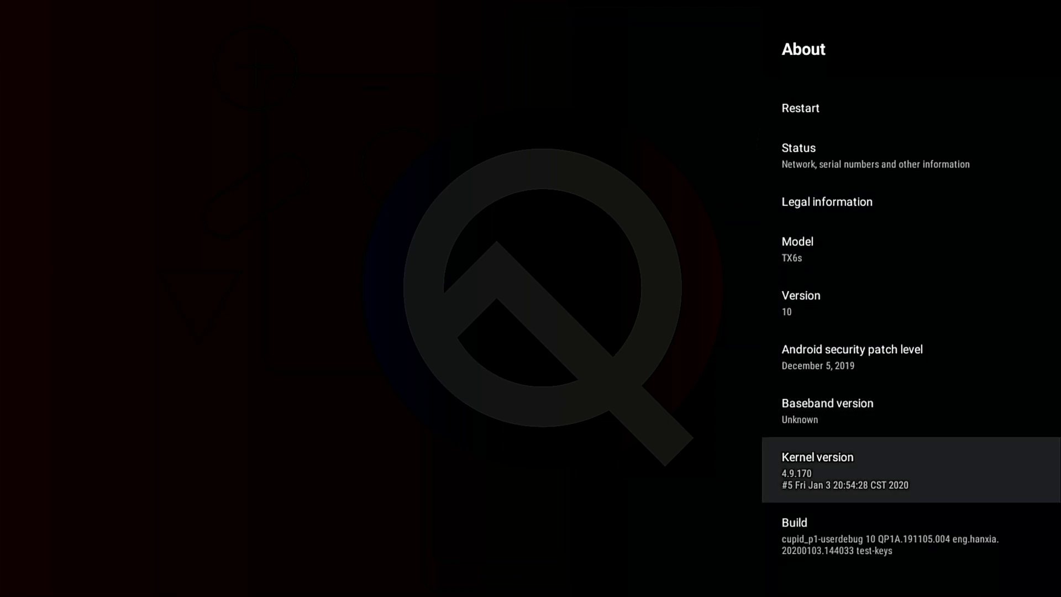
Go back to Device Preferences and open the Storage page
key("Escape")
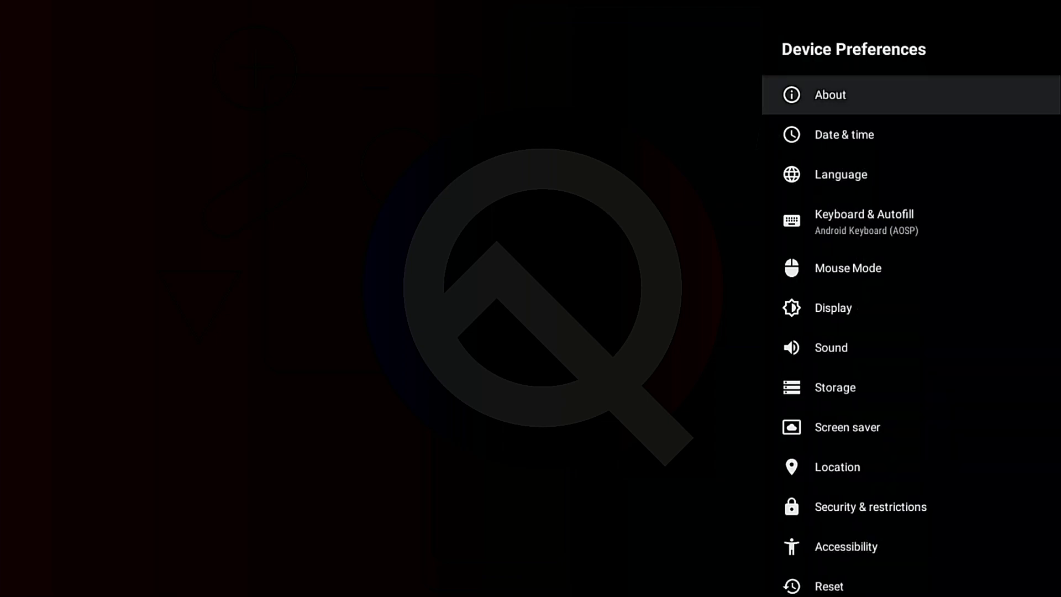
key("Down")
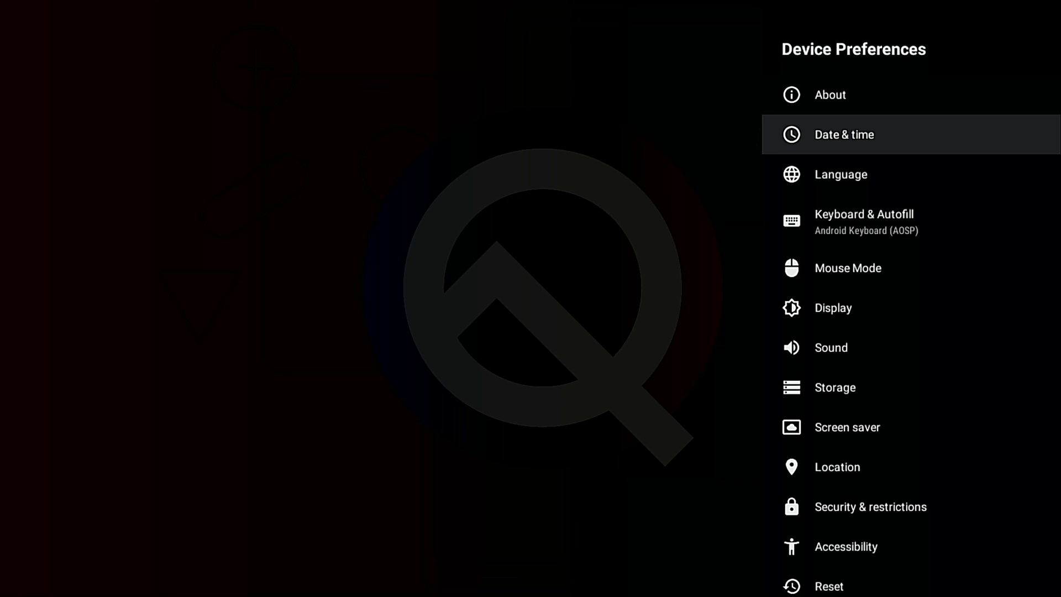
key("Down")
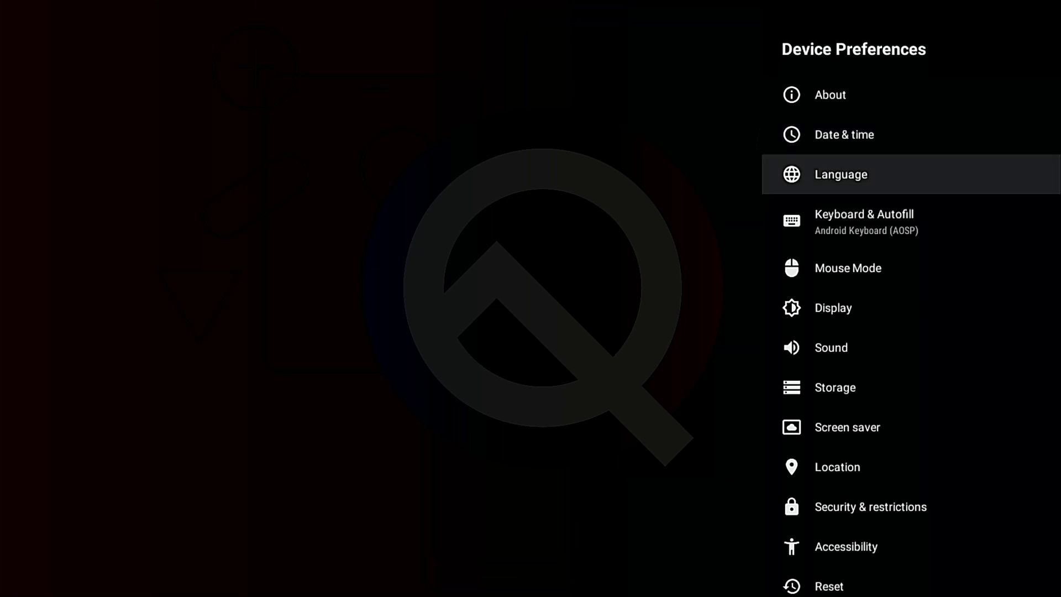
key("Down")
key("Down")
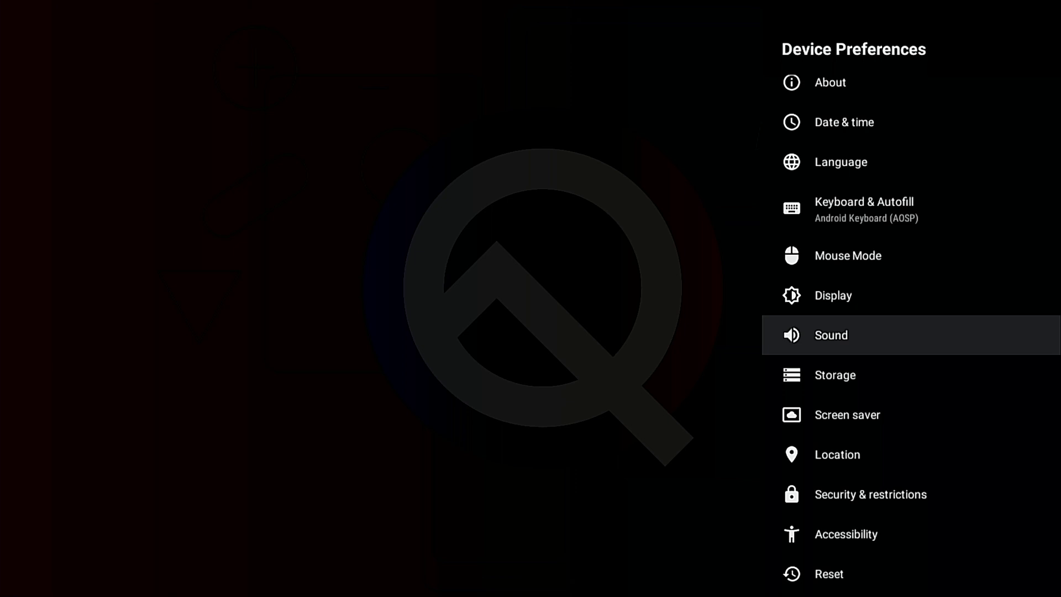
key("Down")
key("Return")
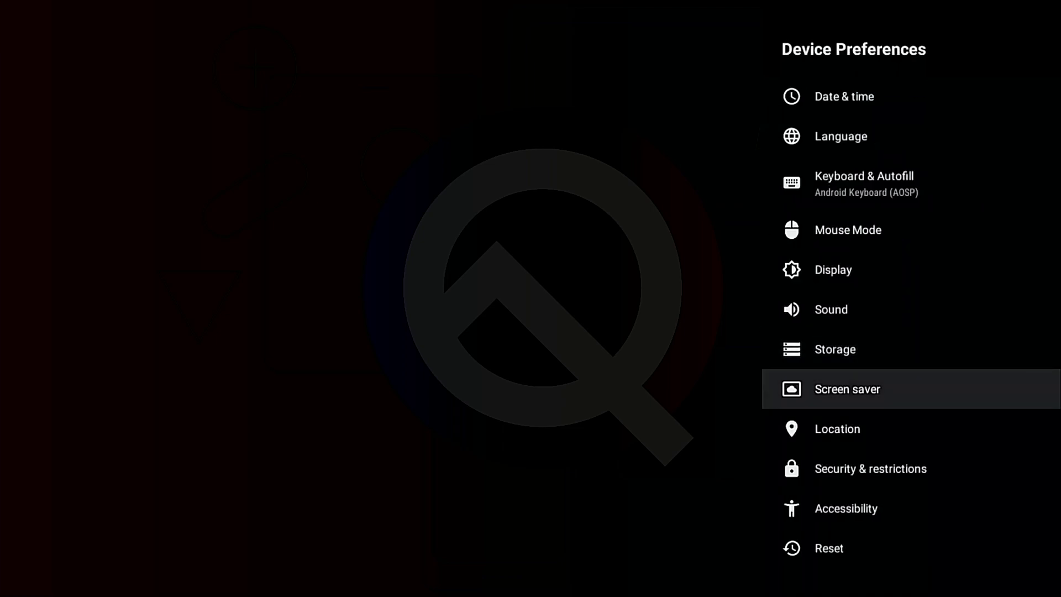
Move past Screen saver and Security & restrictions to open Accessibility settings
key("Down")
key("Down")
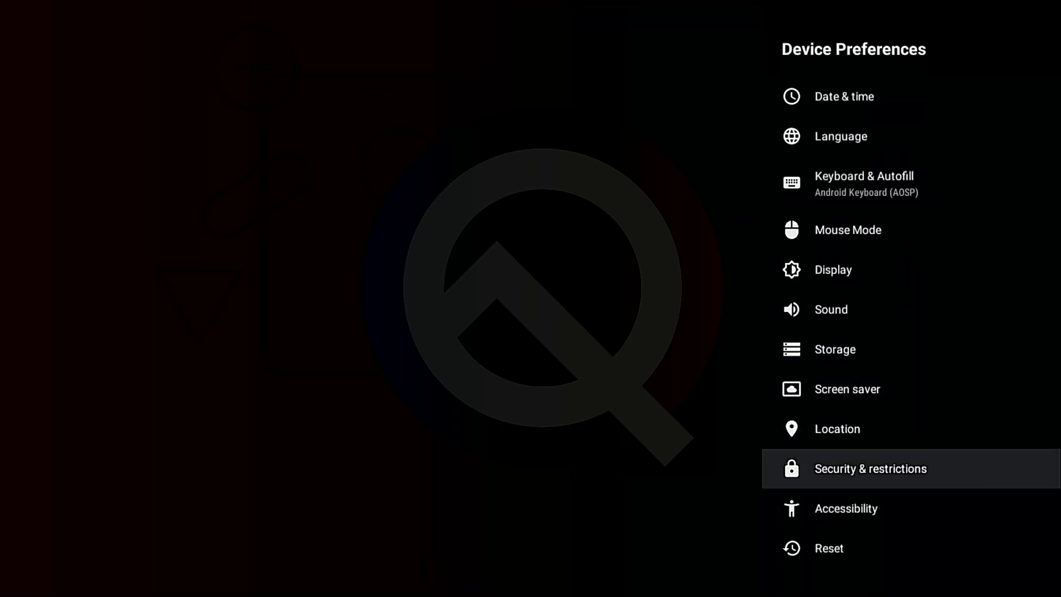
key("Down")
key("Return")
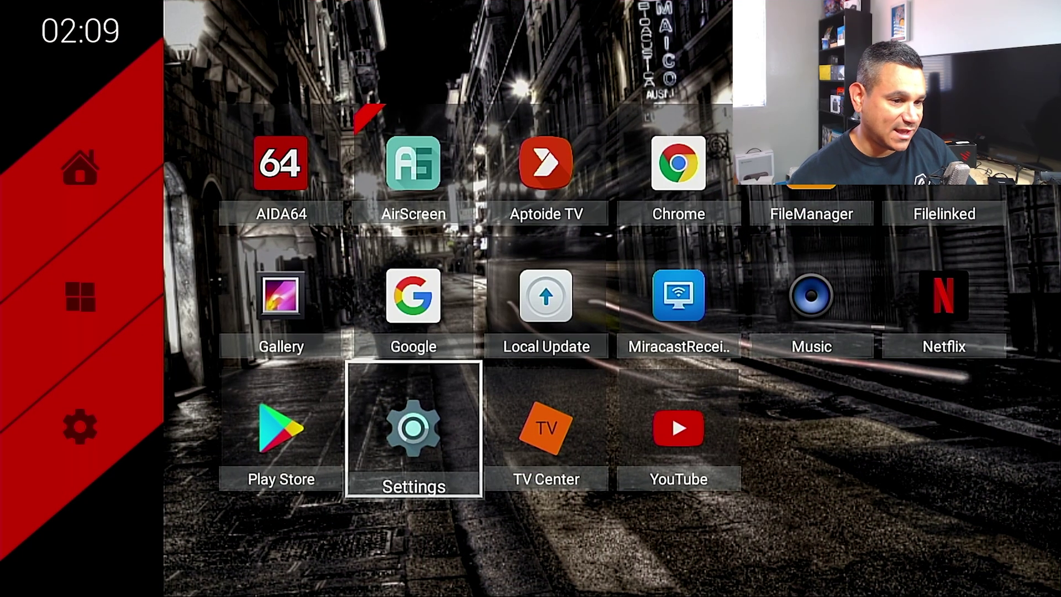
Switch to the shortcuts page and browse the pinned AIDA64 and Chrome shortcuts
key("Left")
key("Left")
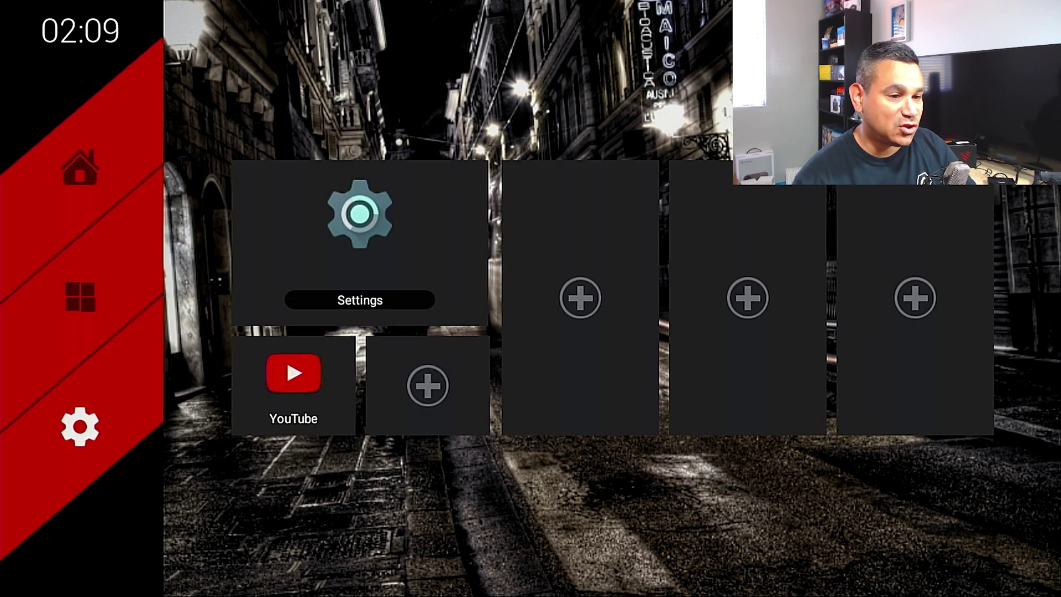
key("Left")
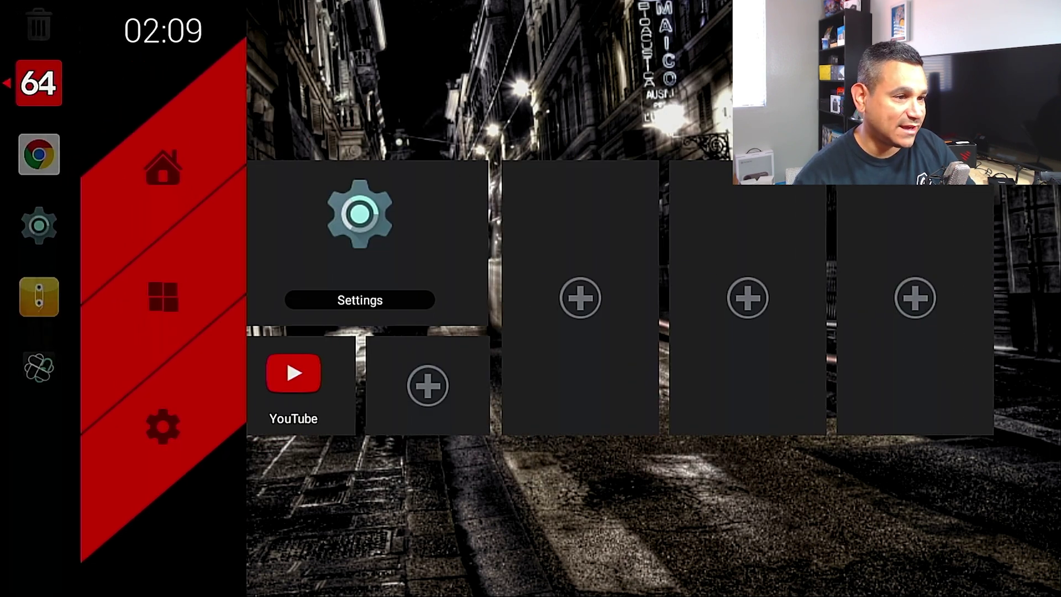
key("Down")
key("Down")
key("Down")
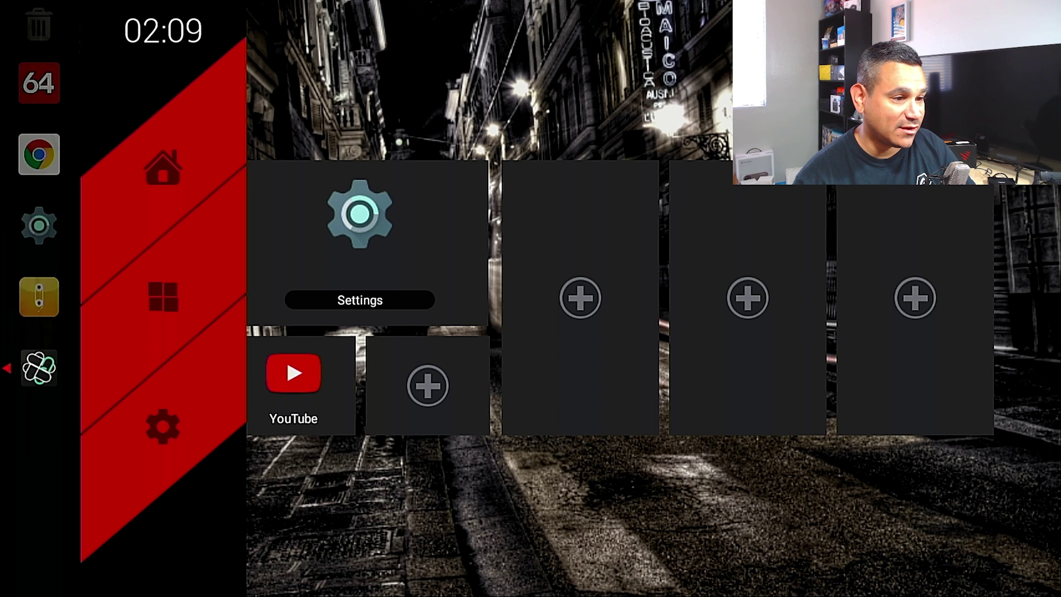
key("Up")
key("Up")
key("Up")
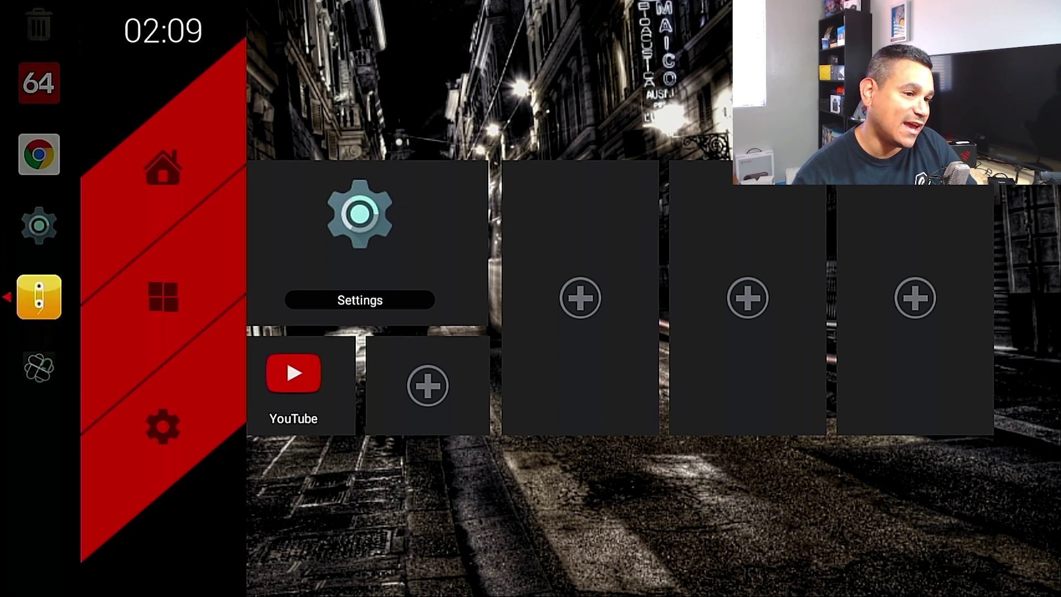
key("Up")
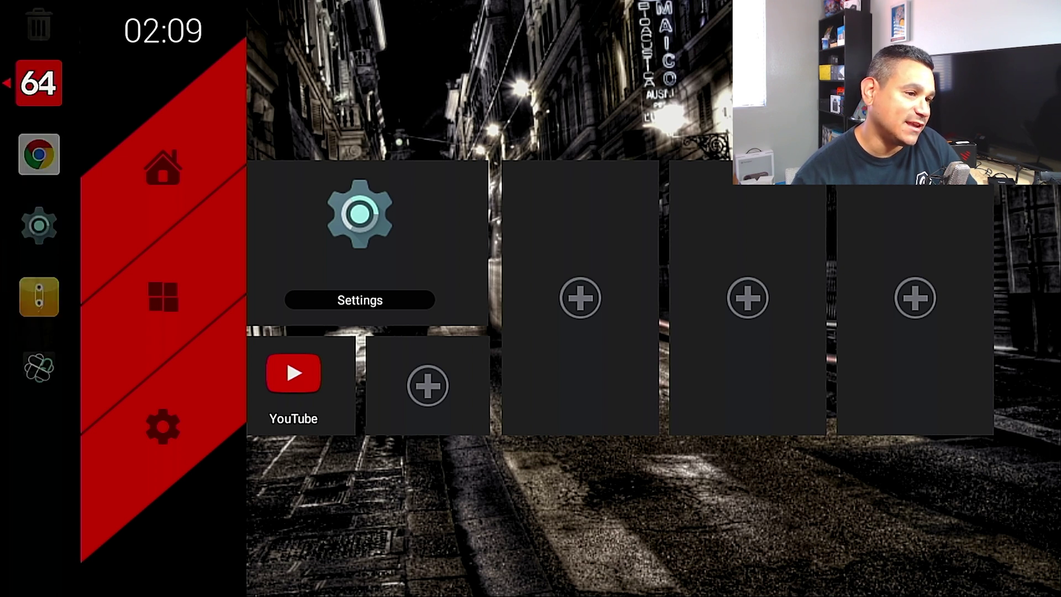
key("Down")
key("Up")
key("Up")
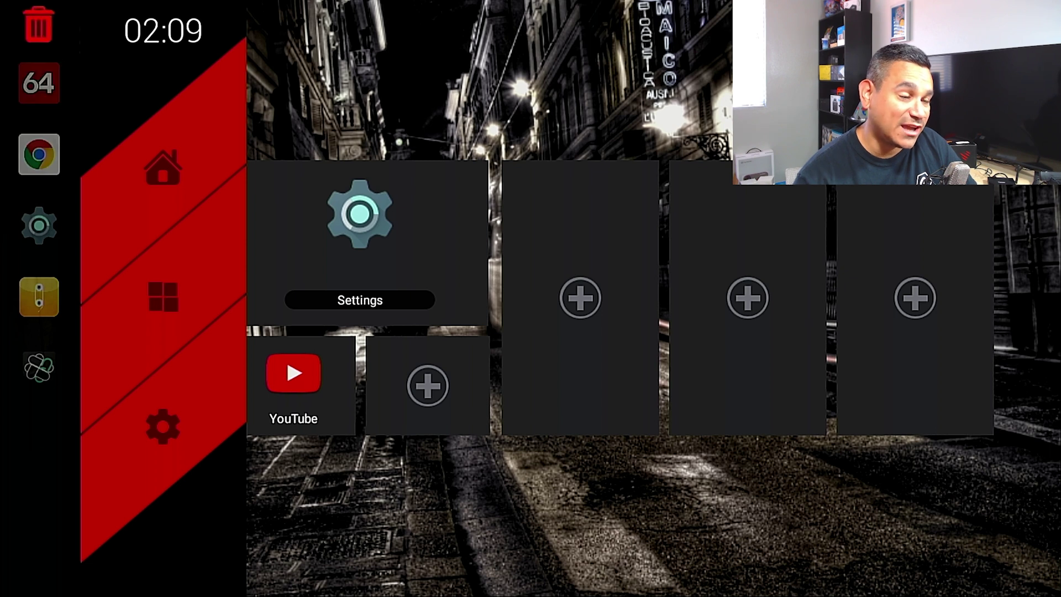
Remove the yellow app from the quick-app list, then hide the list
key("Down")
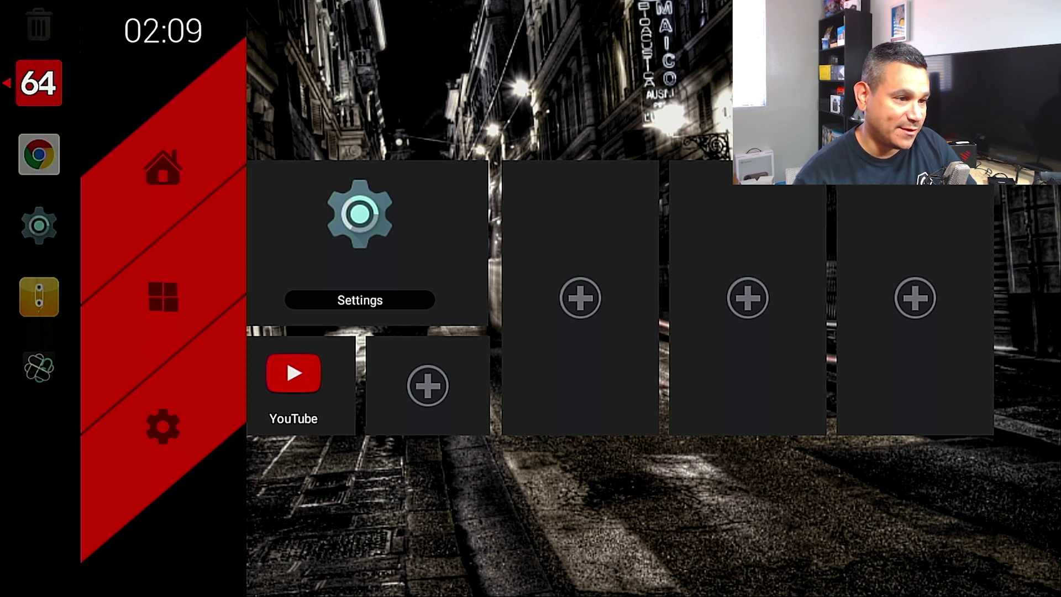
key("Down")
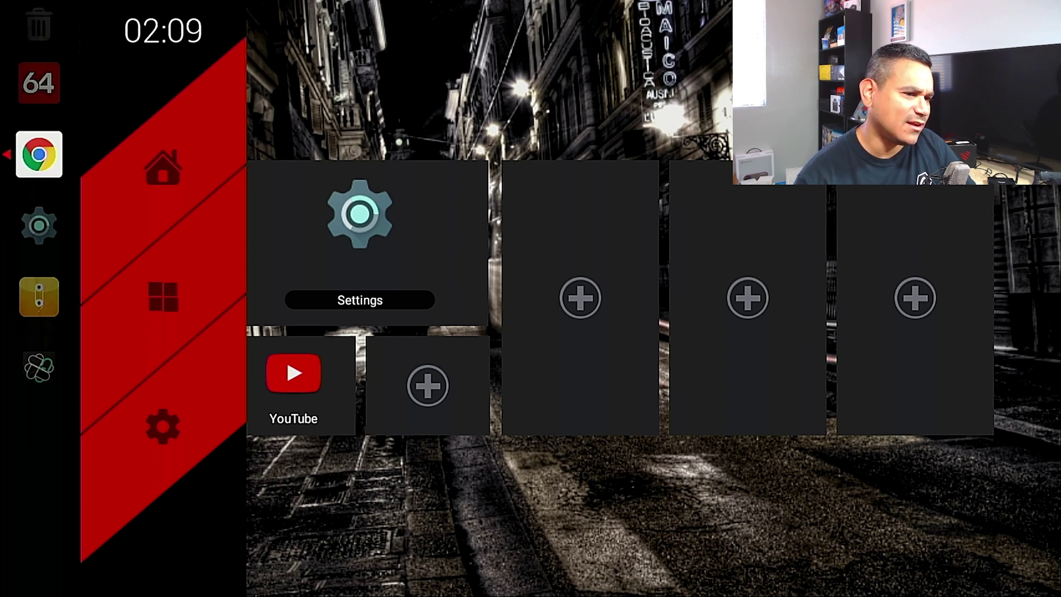
key("Down")
key("Down")
key("Left")
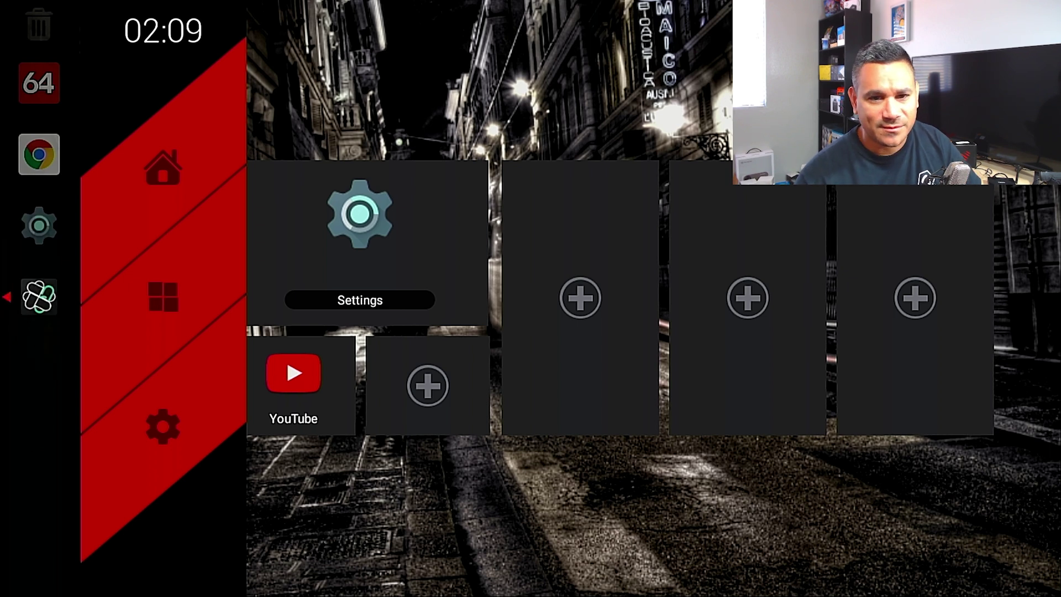
key("Up")
key("Up")
key("Up")
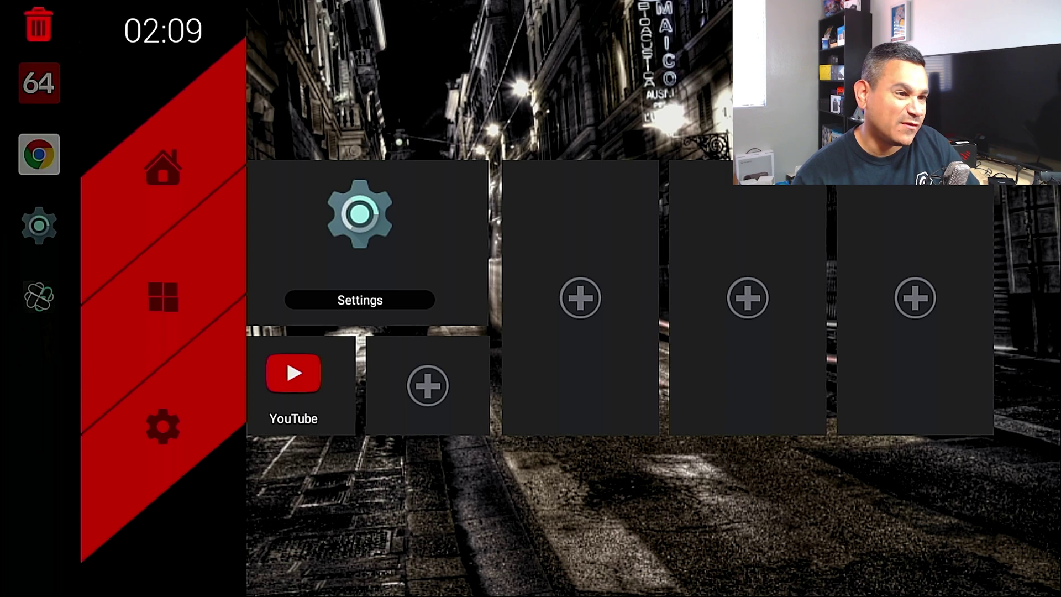
key("Right")
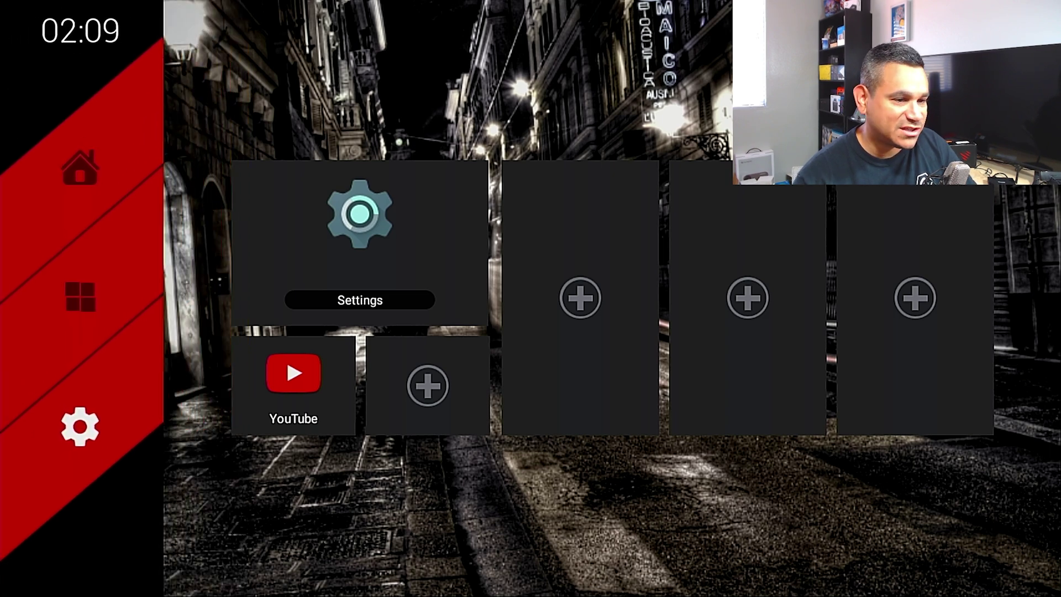
key("Right")
key("Left")
key("Up")
key("Up")
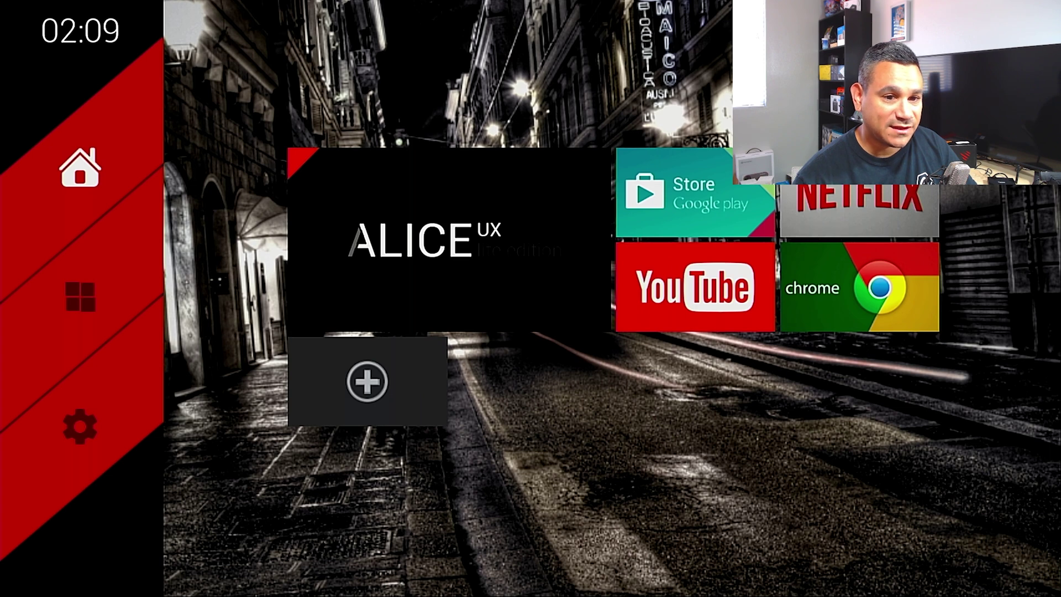
key("Down")
key("Up")
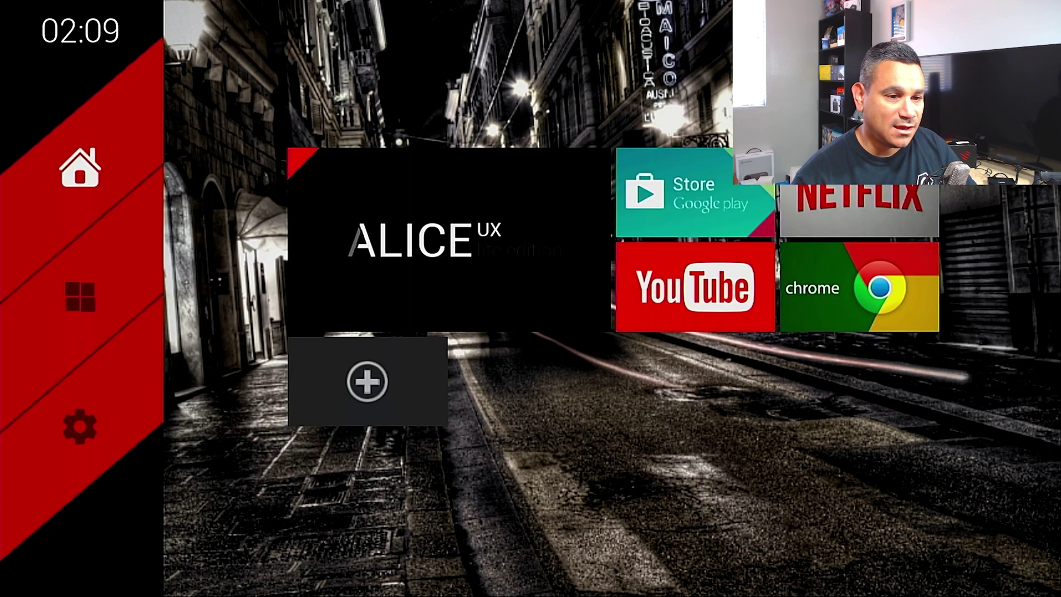
key("Right")
key("Down")
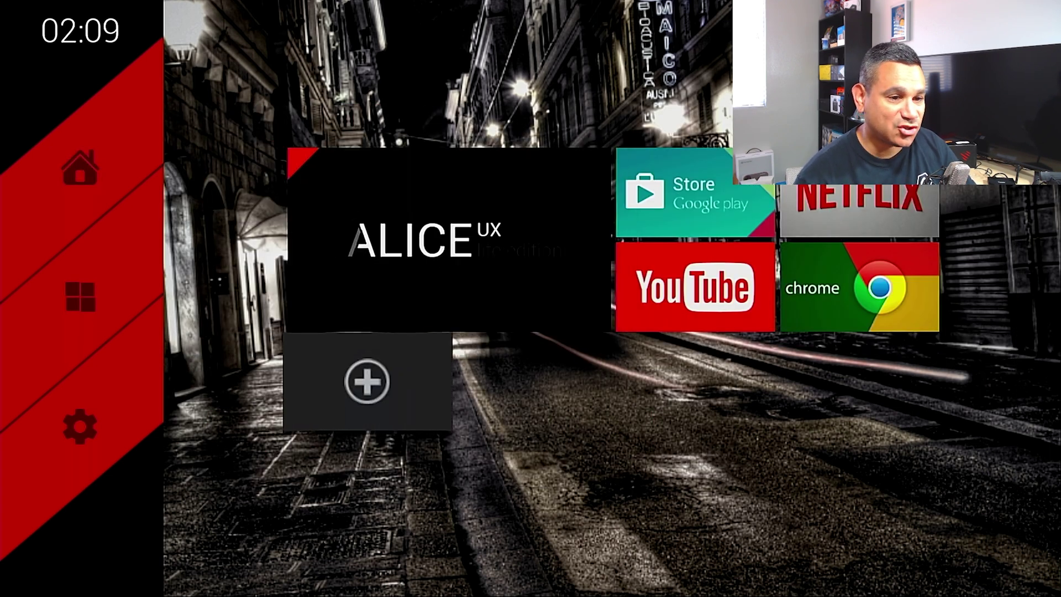
key("Return")
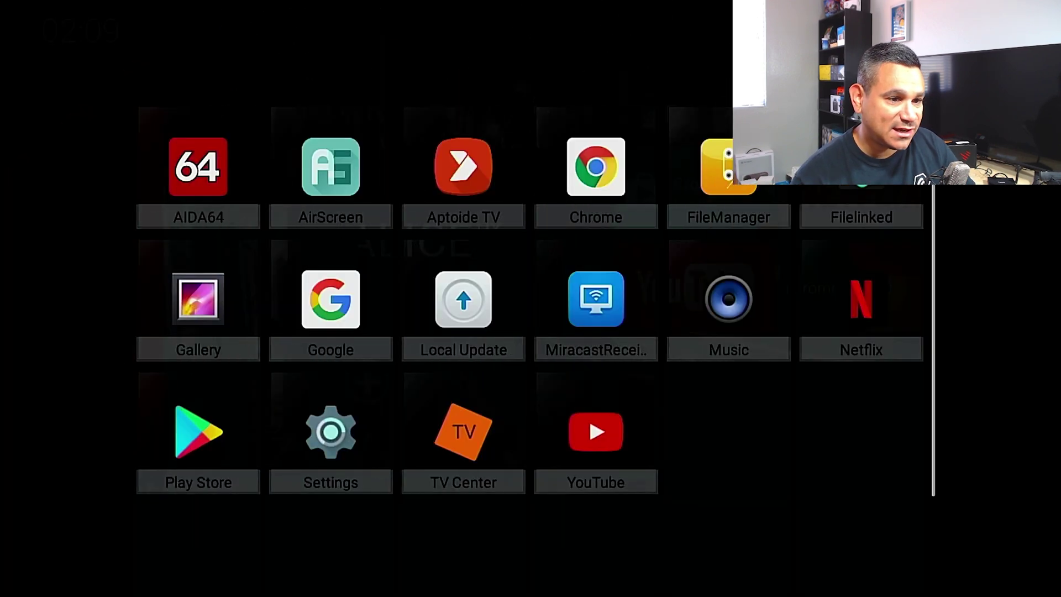
key("Down")
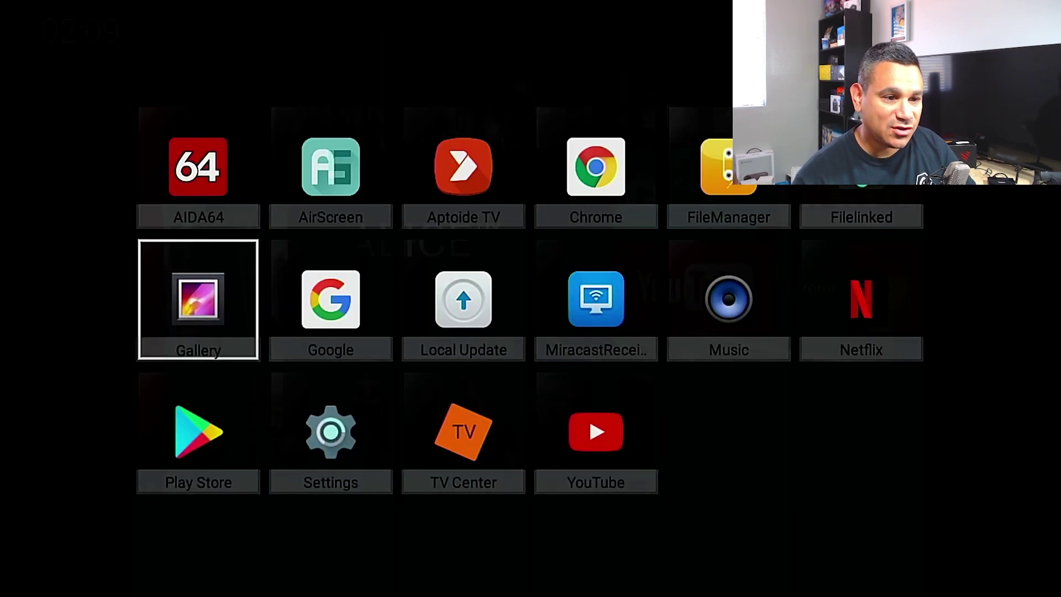
key("Escape")
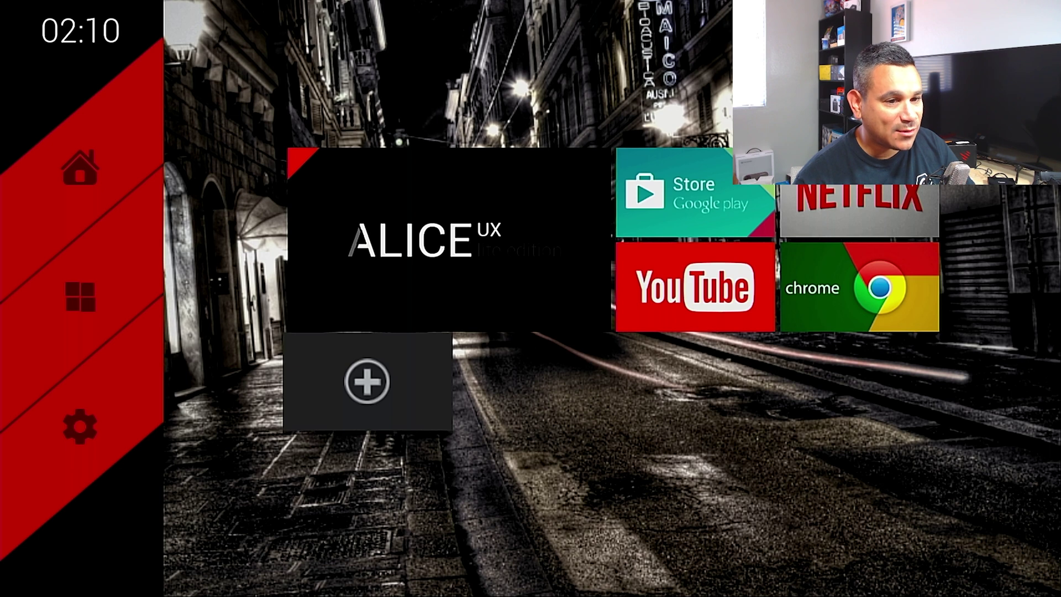
key("Up")
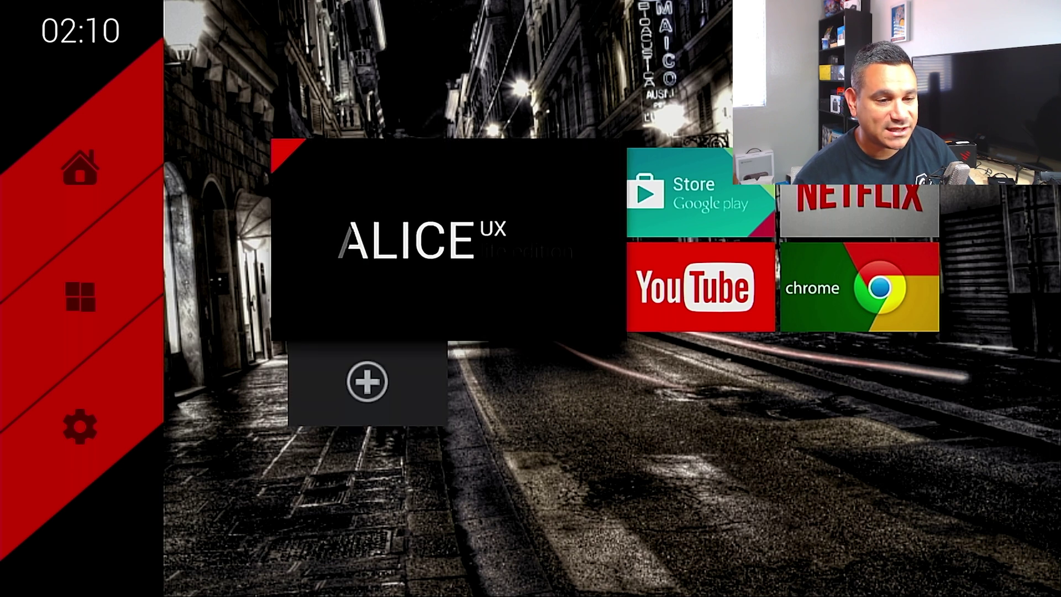
key("Left")
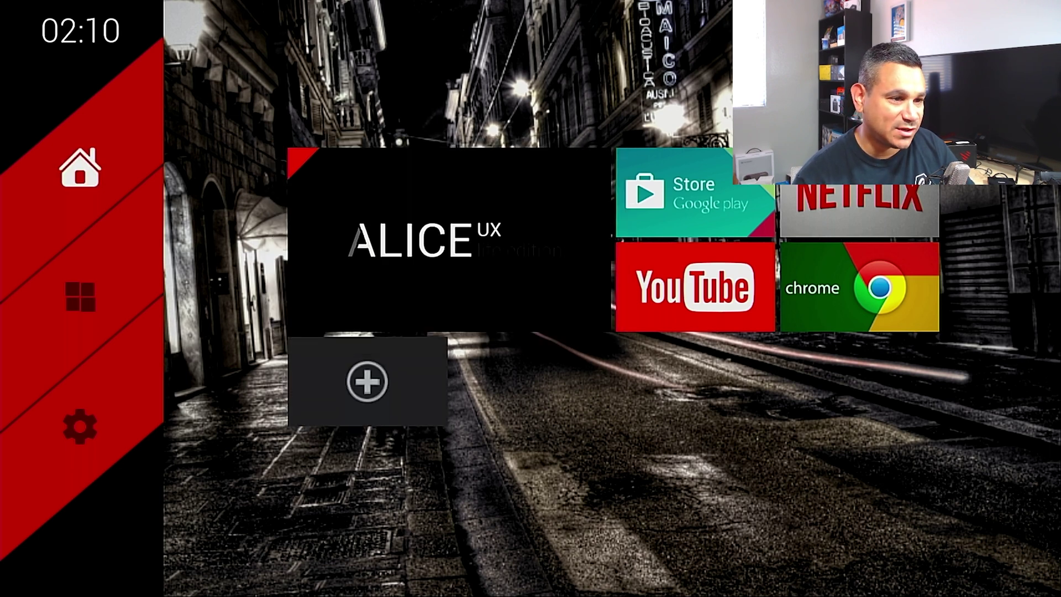
key("Down")
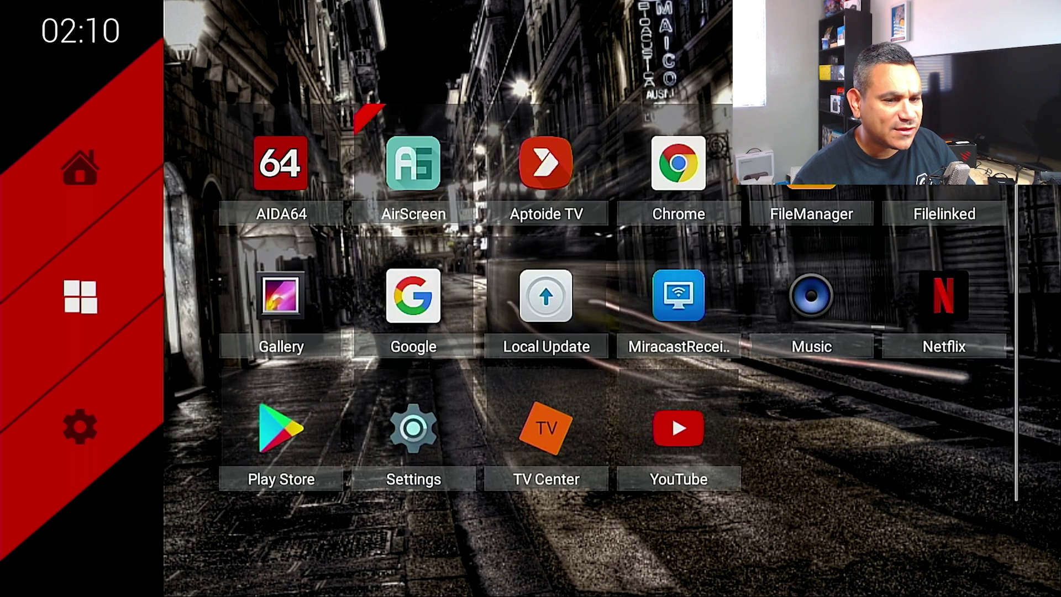
key("Down")
Cancel the empty slot's app picker without adding an app, then launch YouTube
key("Right")
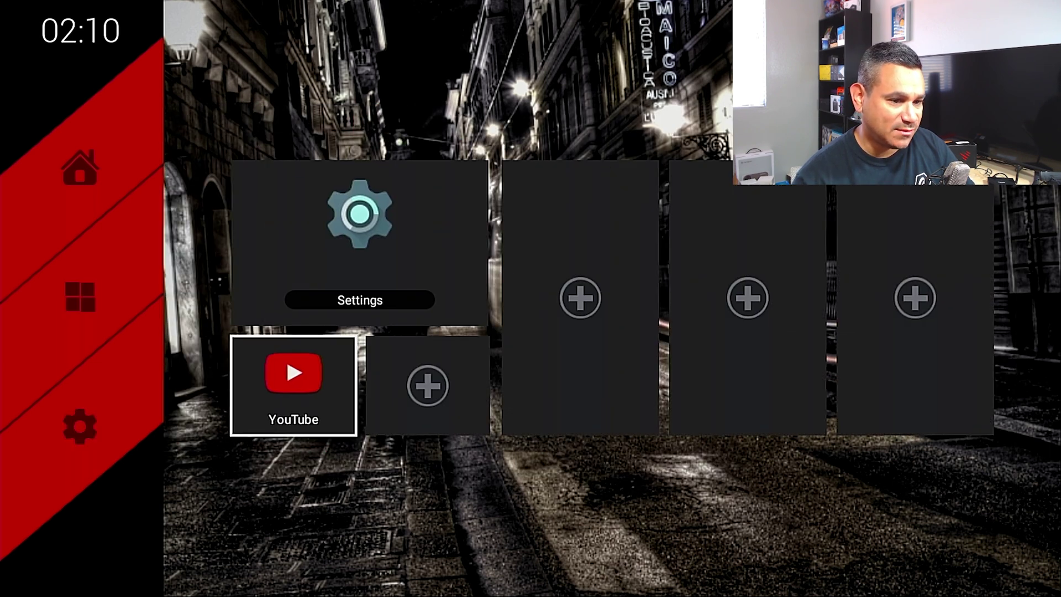
key("Right")
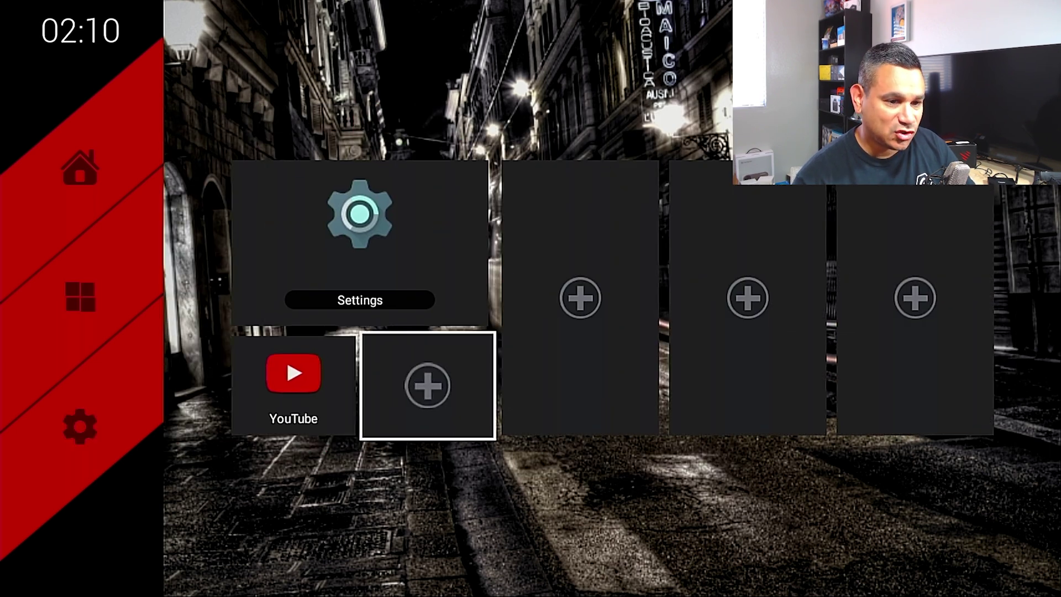
key("Return")
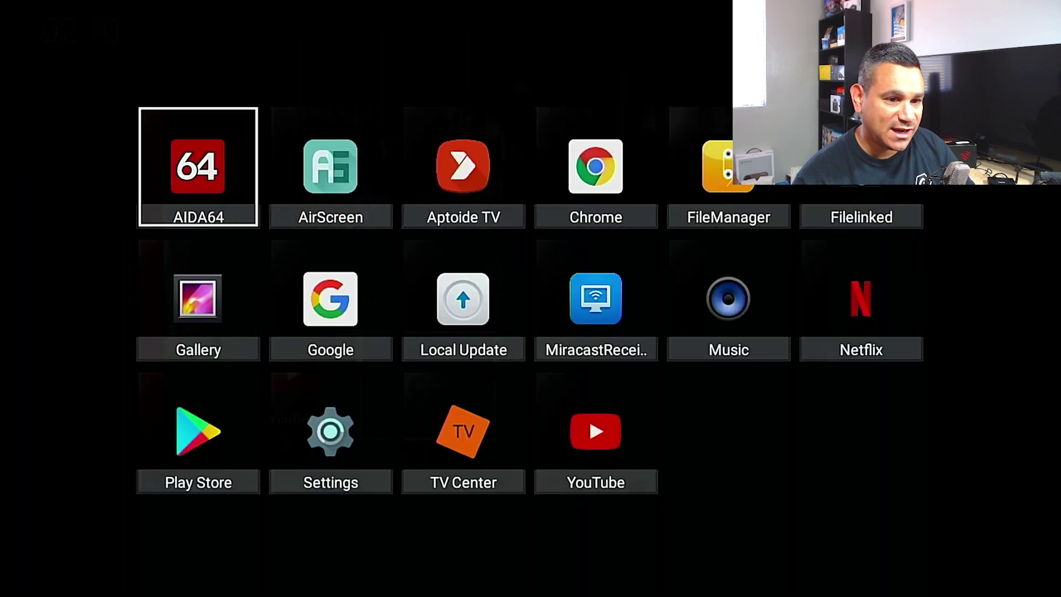
key("Down")
key("Down")
key("Up")
key("Up")
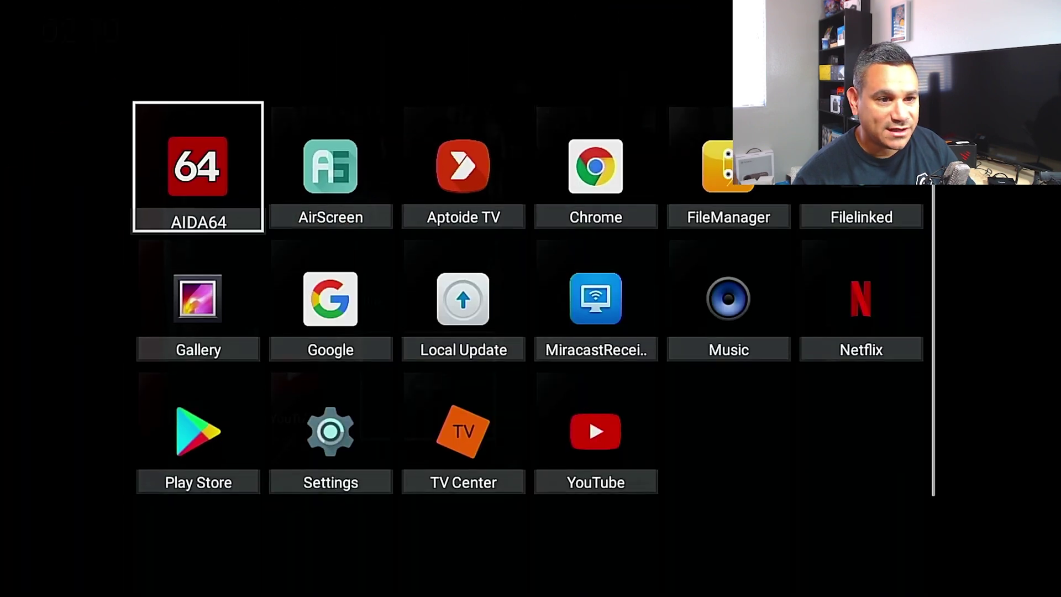
key("Escape")
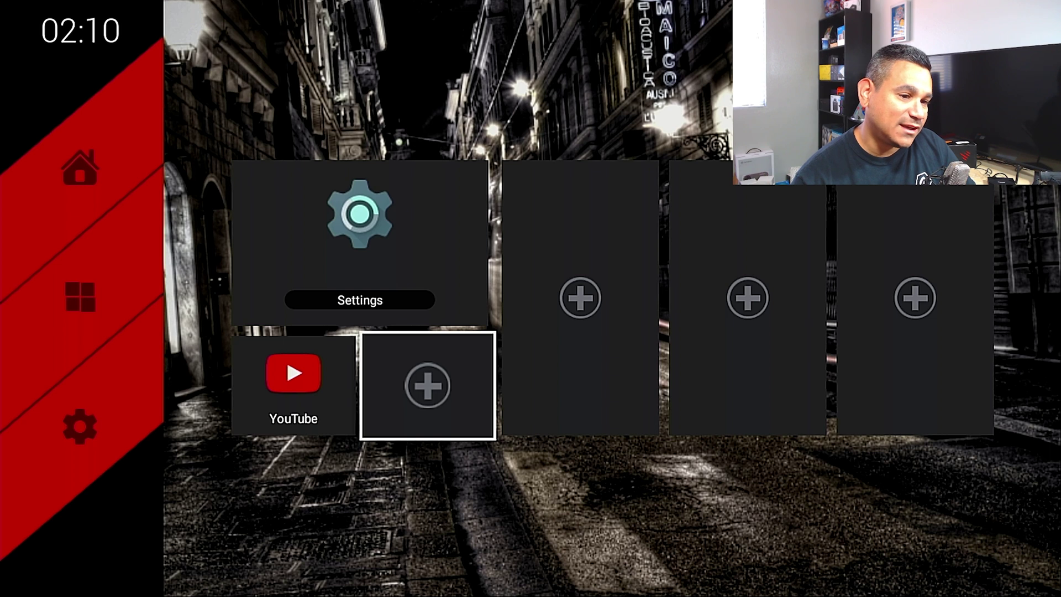
key("Left")
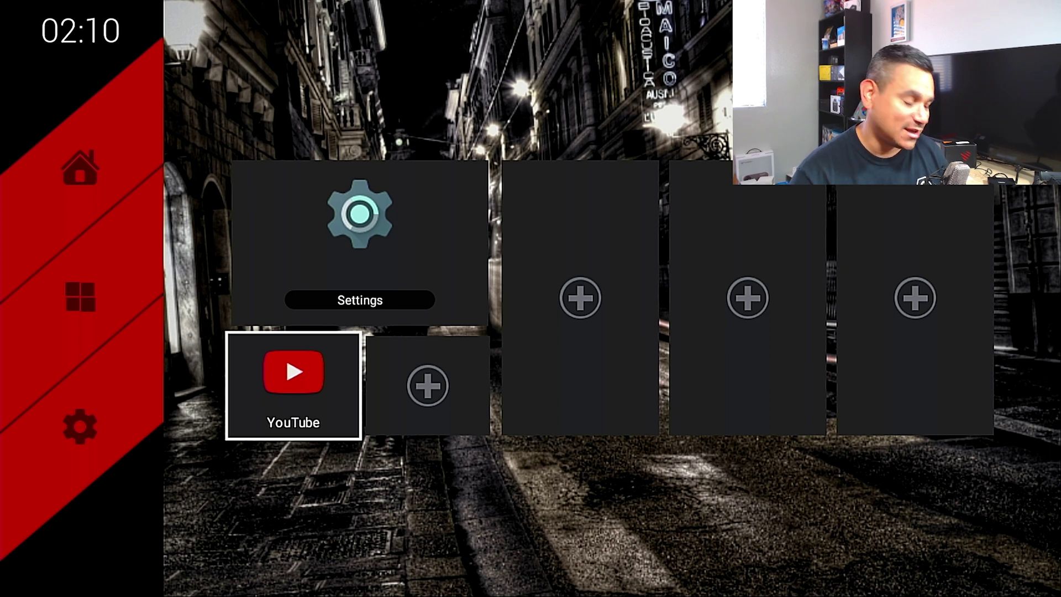
key("Return")
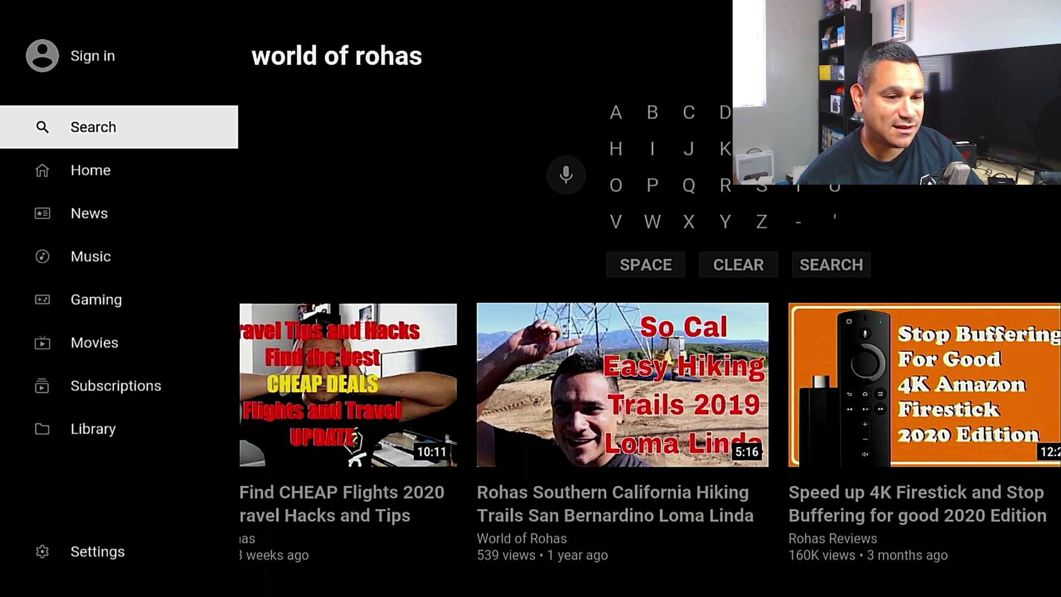
Move between the Settings and YouTube shortcuts and go to the all-apps page
key("Up")
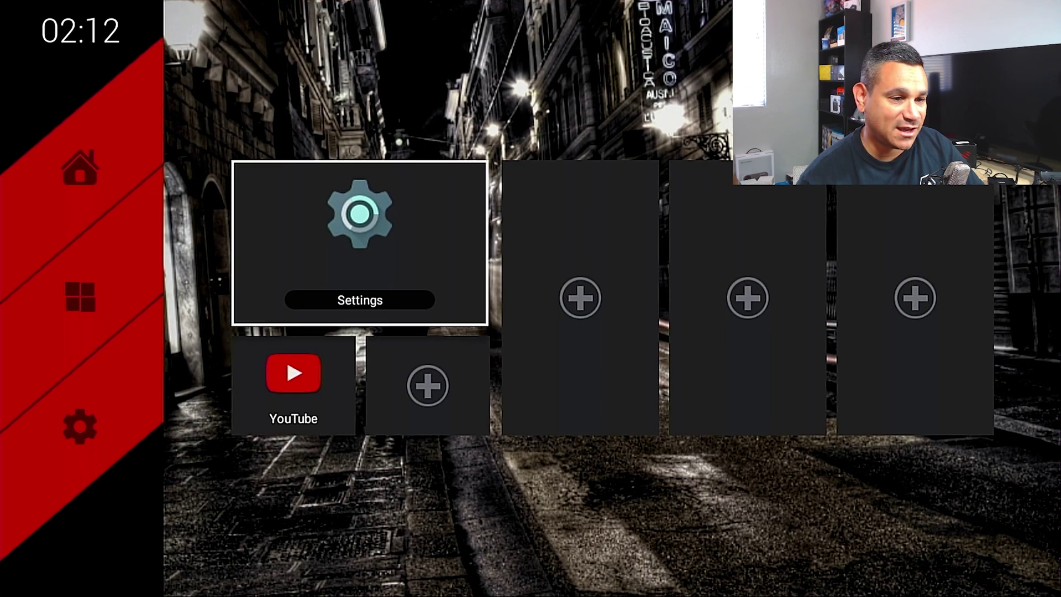
key("Down")
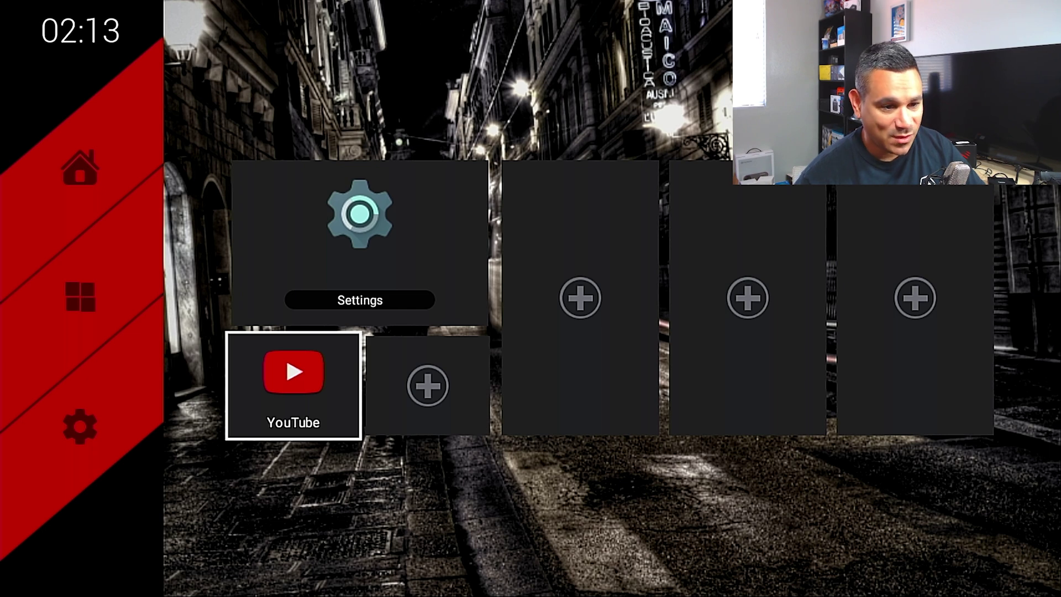
key("Right")
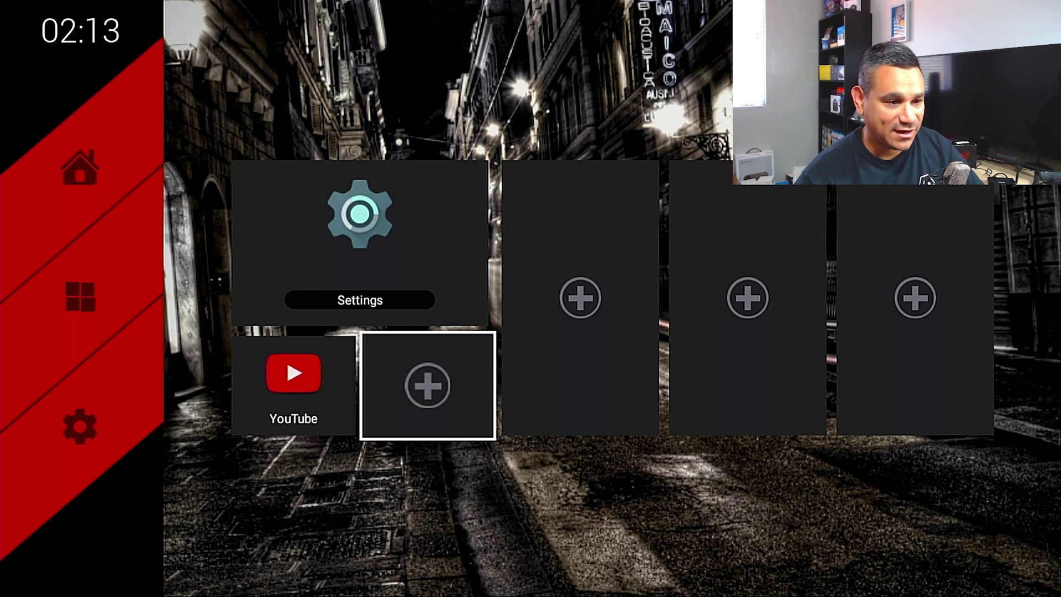
key("Left")
key("Left")
key("Up")
key("Up")
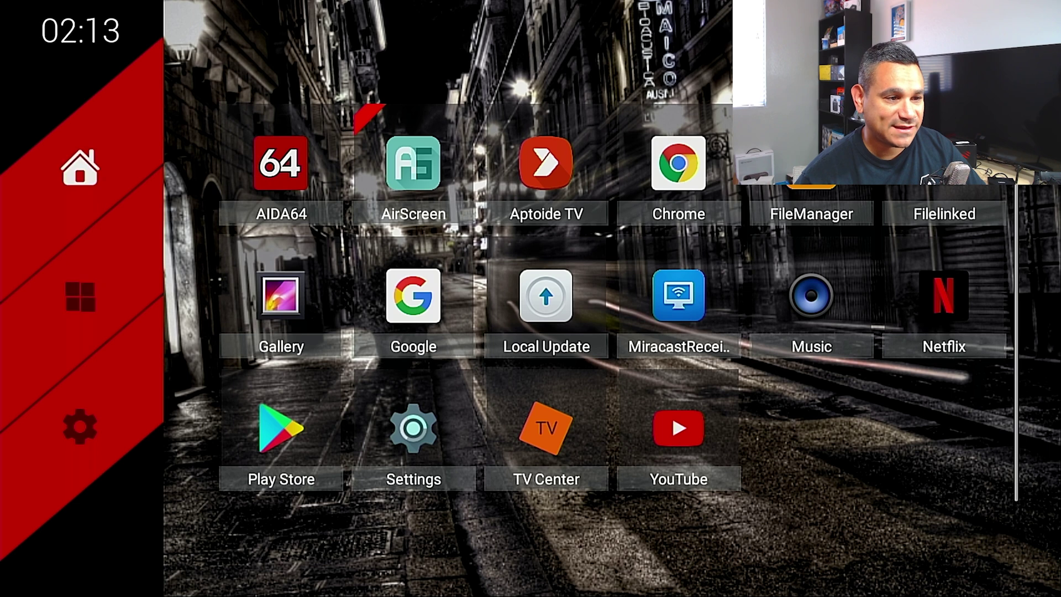
Return to the home page and browse the ALICE and Google Play Store tiles
key("Right")
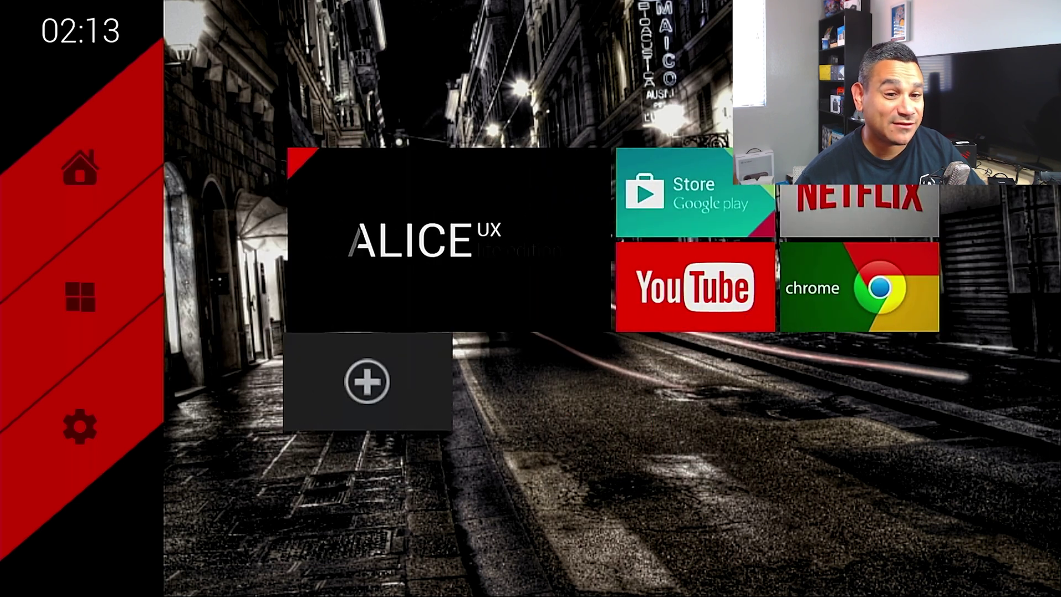
key("Up")
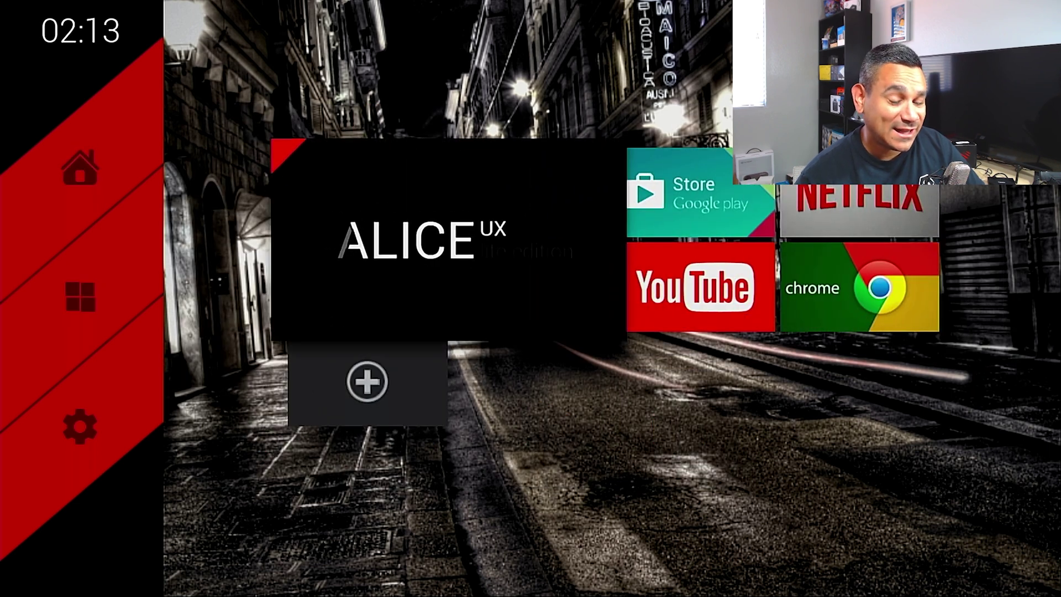
key("Right")
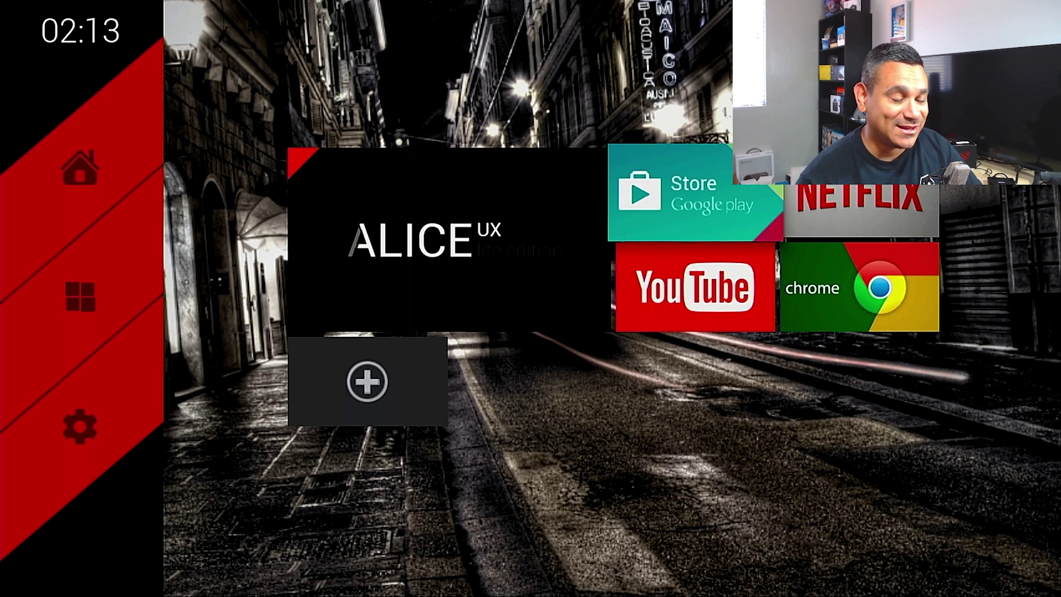
key("Left")
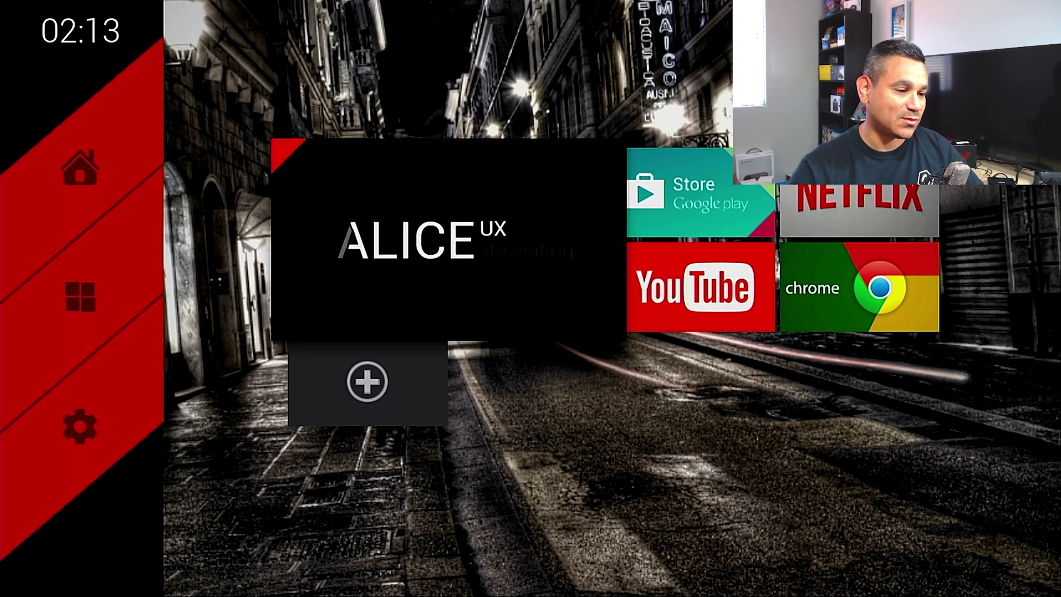